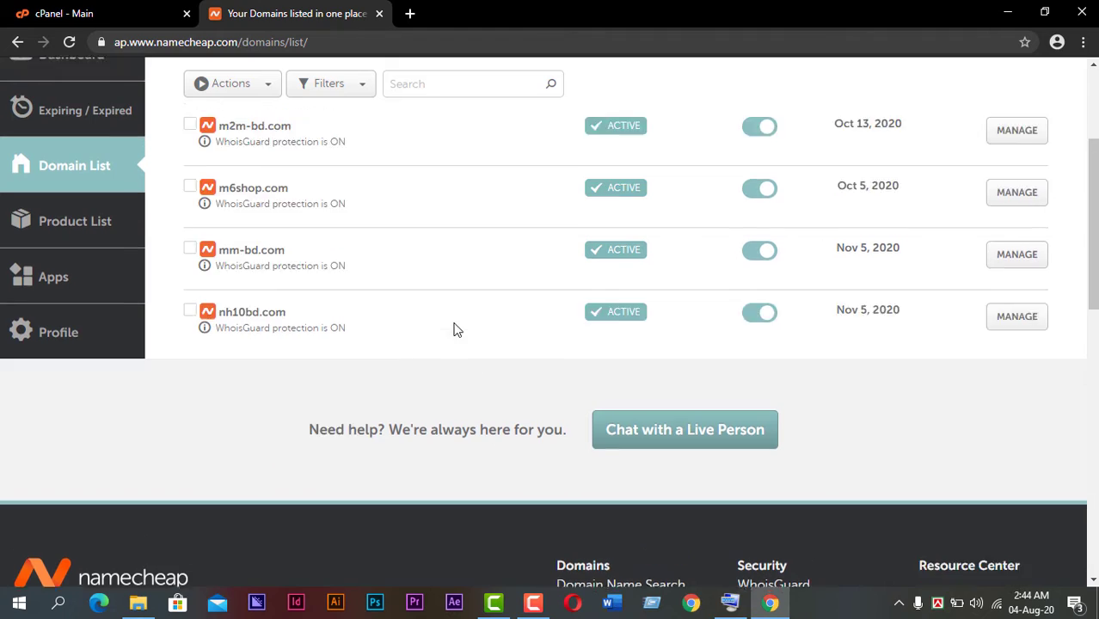
Switch to cPanel and look through the tool sections on its main page
{"action": "left_click", "coordinate": [130, 10]}
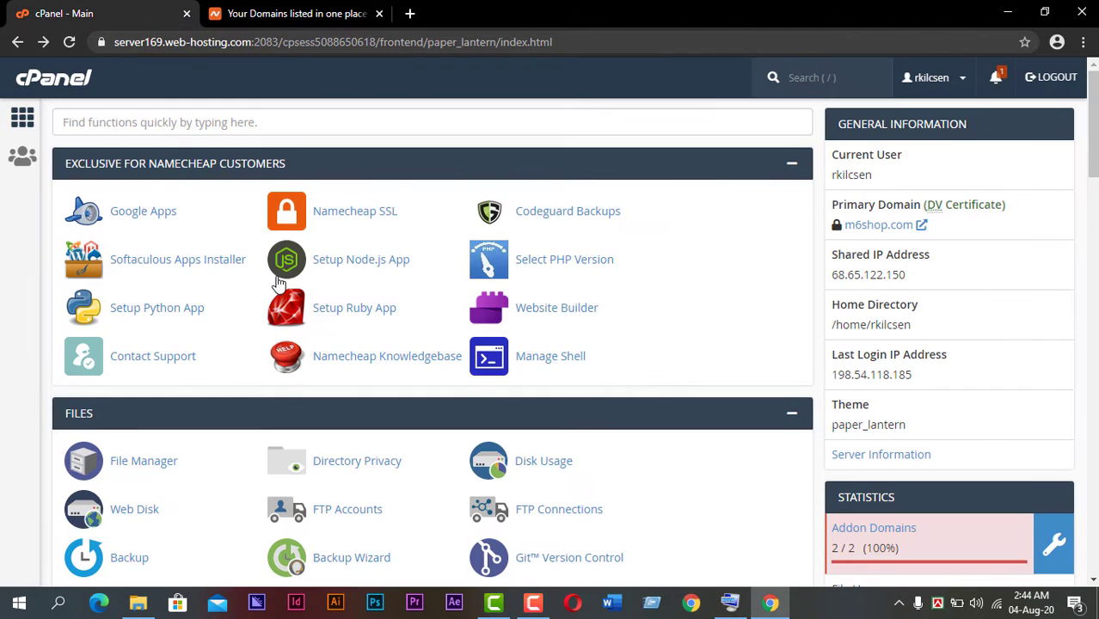
{"action": "scroll", "coordinate": [276, 275], "scroll_direction": "down", "scroll_amount": 15}
{"action": "scroll", "coordinate": [279, 282], "scroll_direction": "down", "scroll_amount": 7}
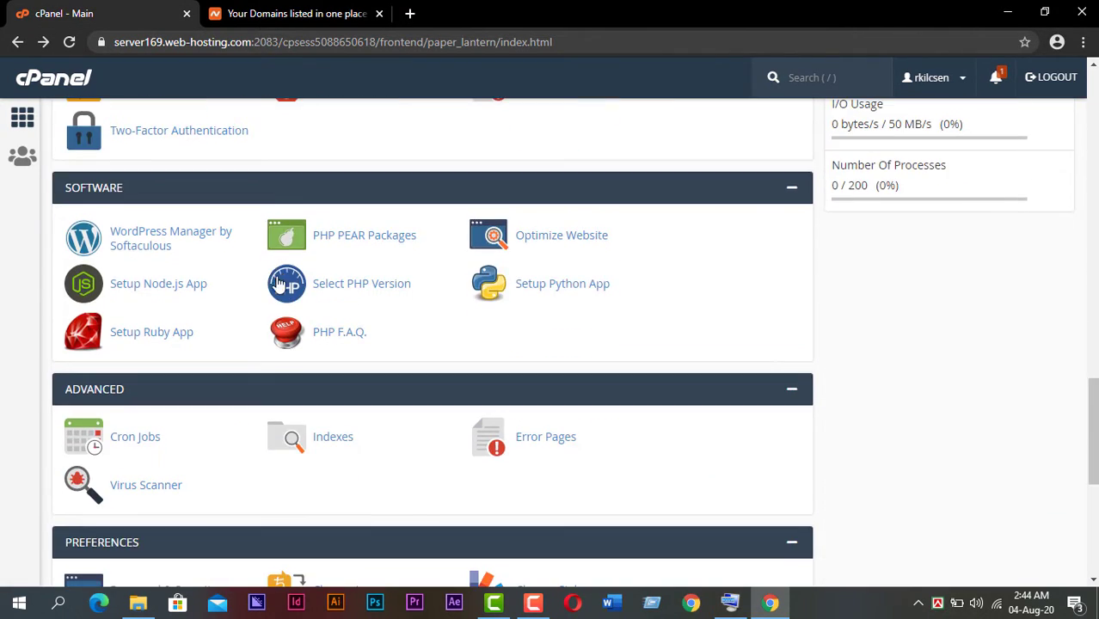
{"action": "scroll", "coordinate": [285, 286], "scroll_direction": "up", "scroll_amount": 7}
{"action": "scroll", "coordinate": [290, 297], "scroll_direction": "up", "scroll_amount": 9}
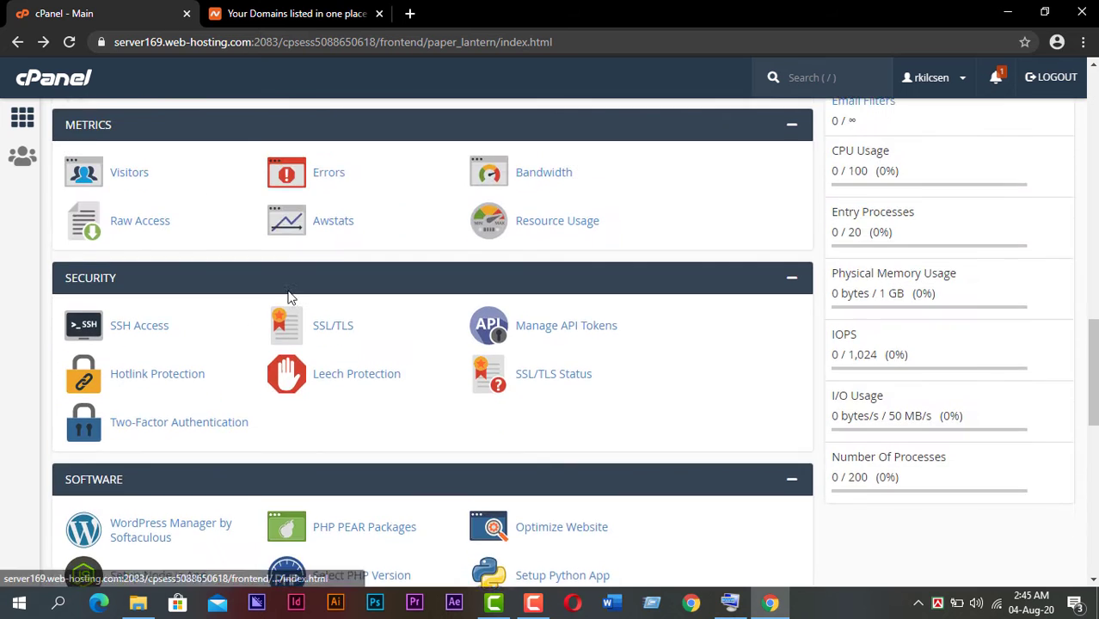
{"action": "scroll", "coordinate": [290, 292], "scroll_direction": "up", "scroll_amount": 3}
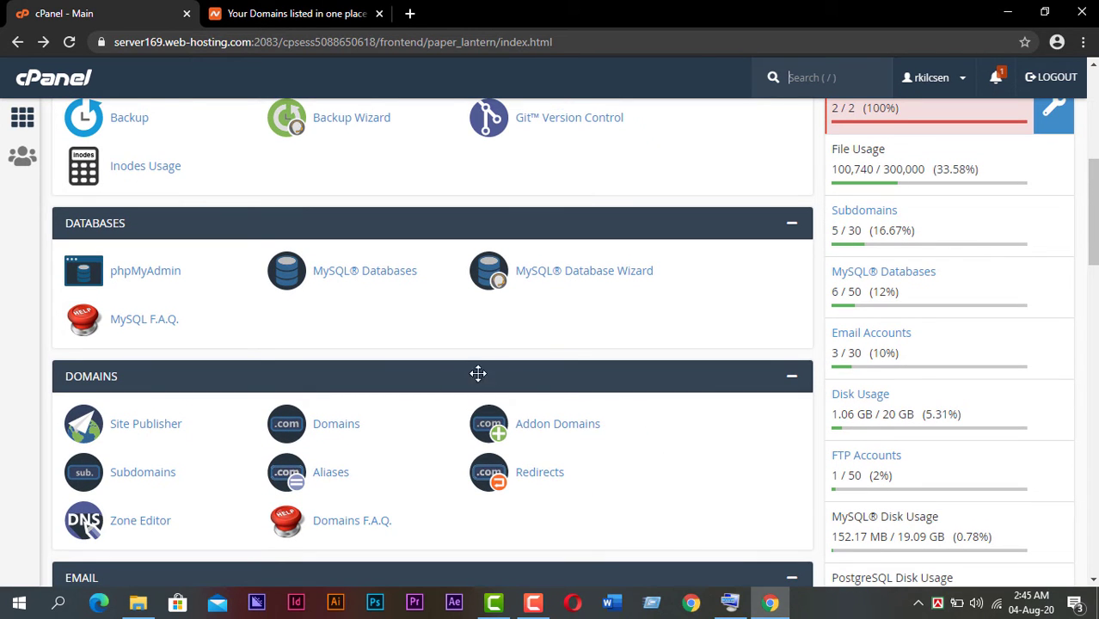
{"action": "left_click", "coordinate": [533, 604]}
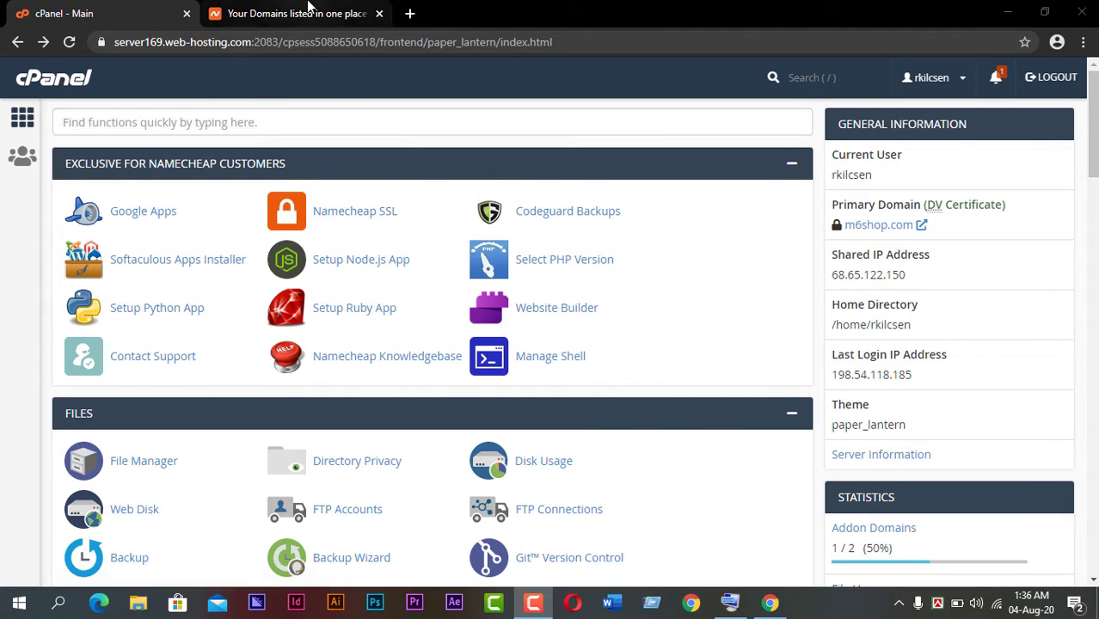
Switch to Namecheap, open the domain list and open the management page of nh10bd.com
{"action": "left_click", "coordinate": [252, 6]}
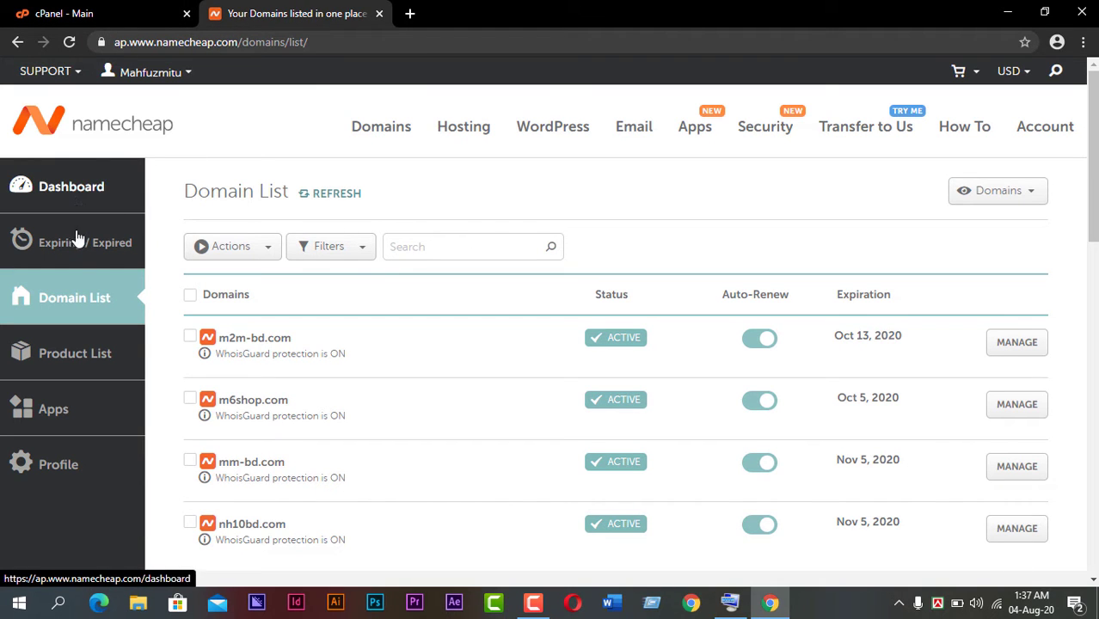
{"action": "left_click", "coordinate": [76, 294]}
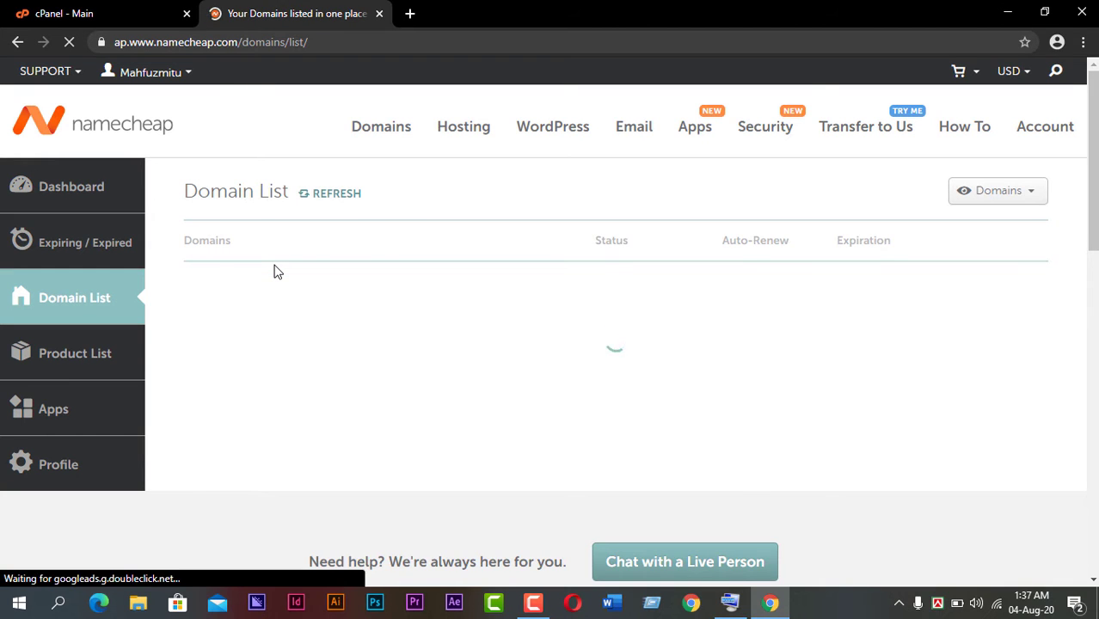
{"action": "scroll", "coordinate": [418, 238], "scroll_direction": "down", "scroll_amount": 3}
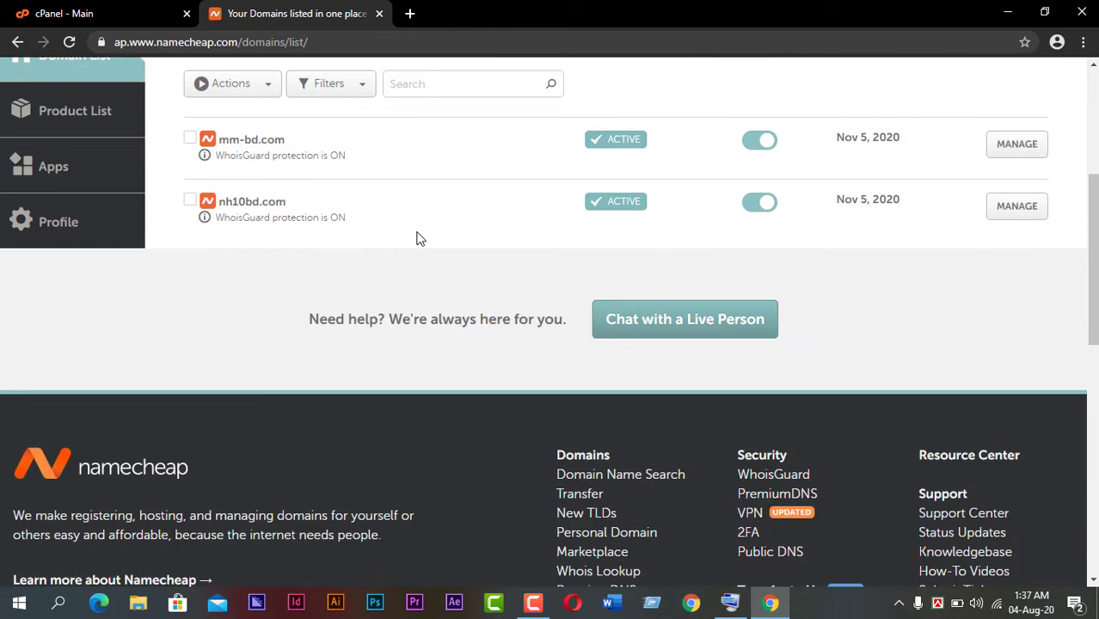
{"action": "scroll", "coordinate": [418, 238], "scroll_direction": "up", "scroll_amount": 1}
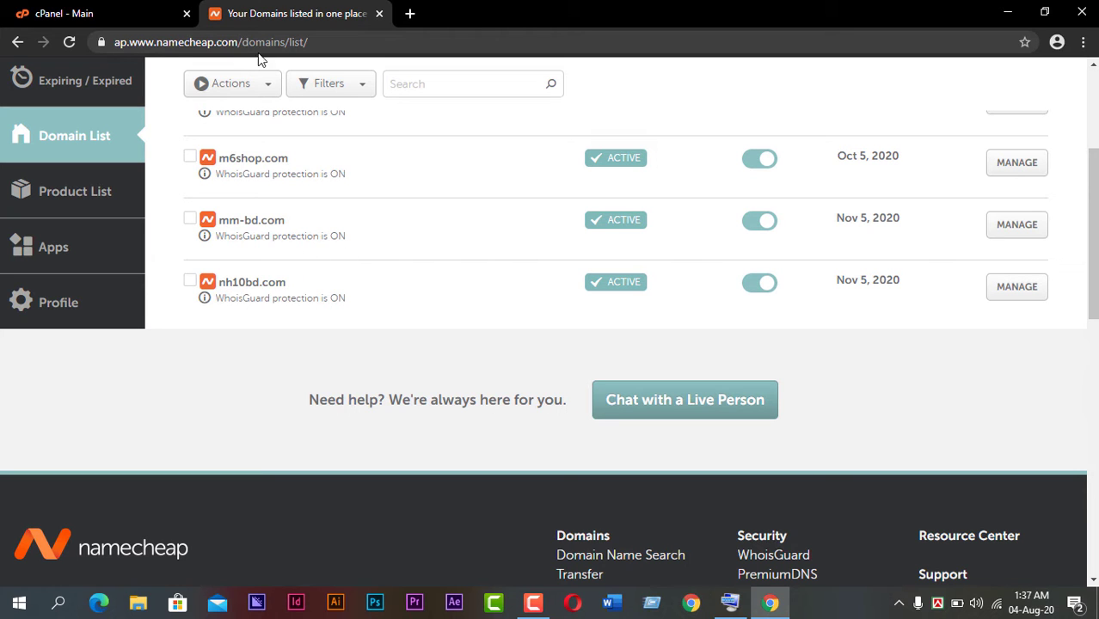
{"action": "scroll", "coordinate": [264, 253], "scroll_direction": "up", "scroll_amount": 2}
{"action": "scroll", "coordinate": [261, 246], "scroll_direction": "down", "scroll_amount": 2}
{"action": "left_click_drag", "start_coordinate": [287, 276], "coordinate": [206, 293]}
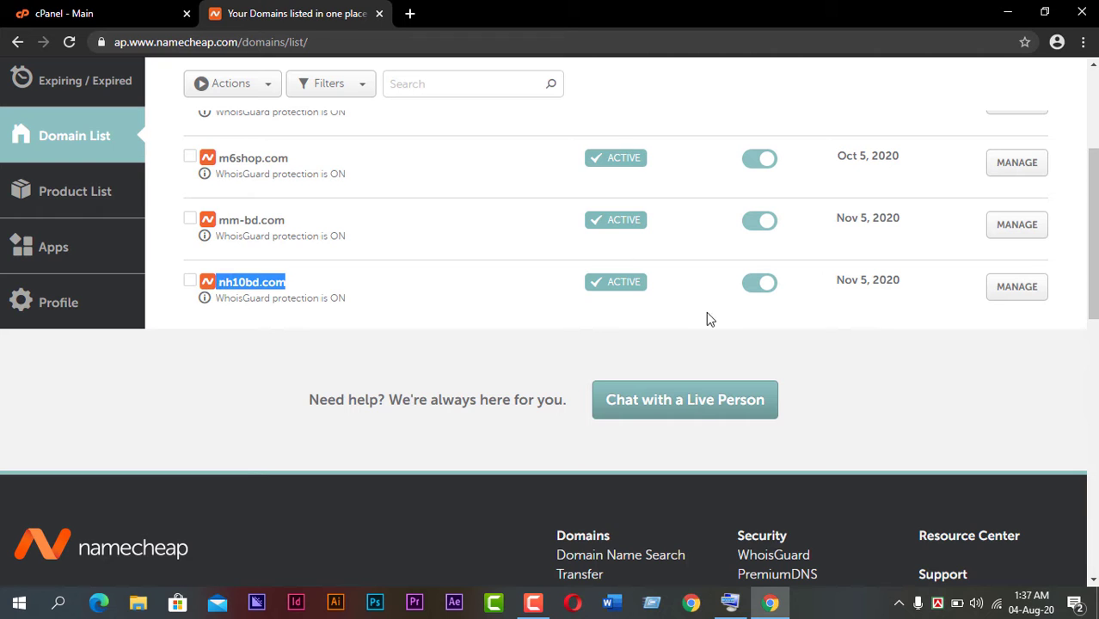
{"action": "left_click", "coordinate": [715, 336]}
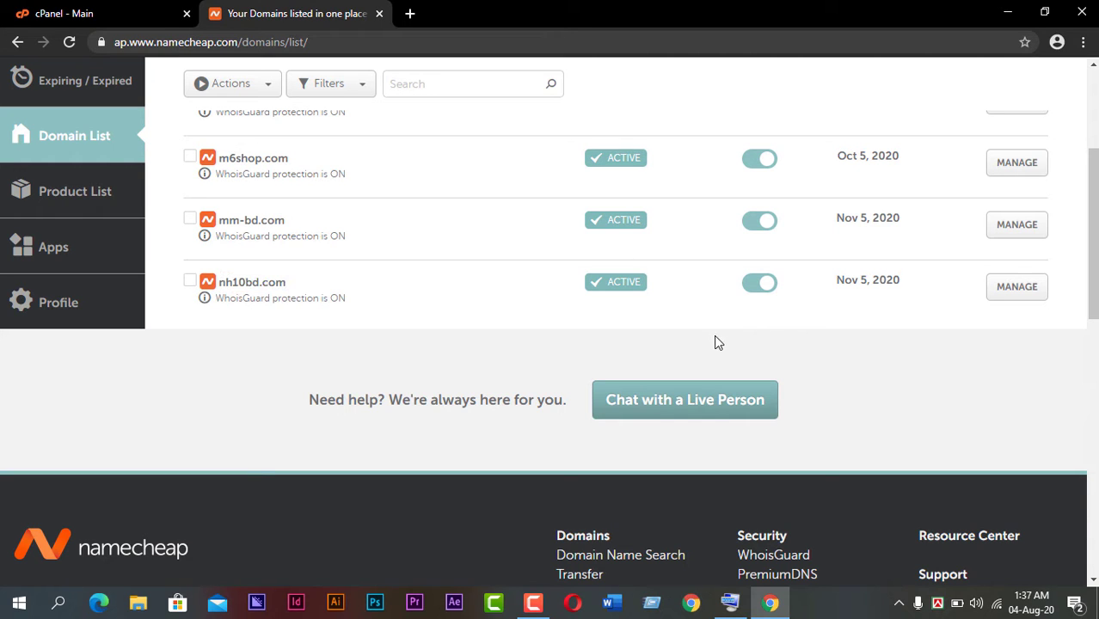
{"action": "left_click", "coordinate": [1015, 292]}
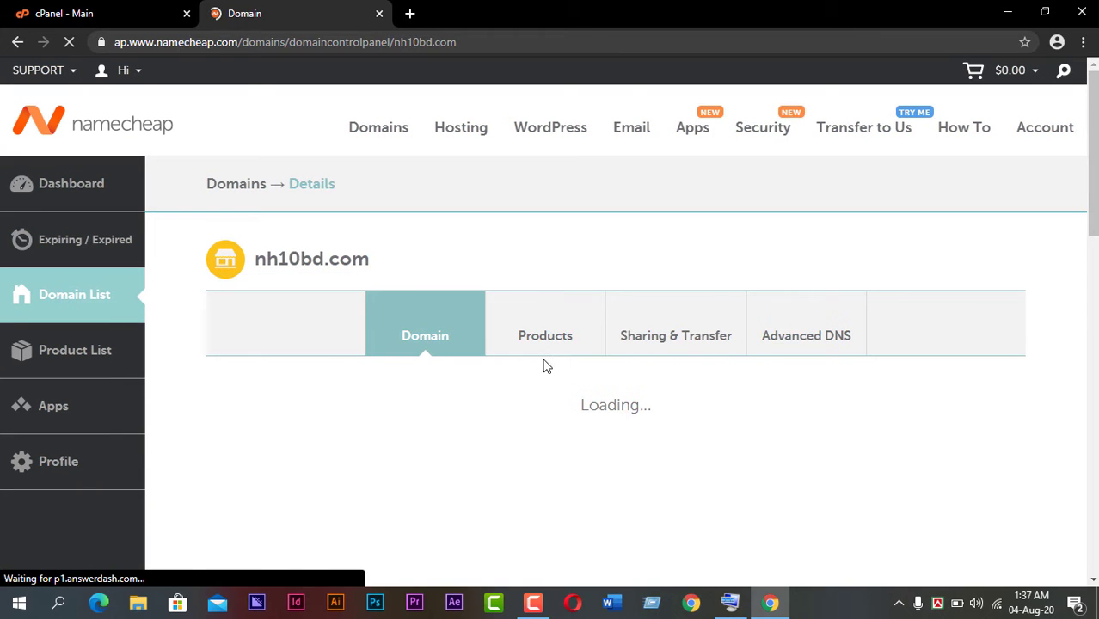
Set the nameservers of nh10bd.com to Namecheap Web Hosting DNS, save the change and dismiss the notification
{"action": "scroll", "coordinate": [699, 257], "scroll_direction": "down", "scroll_amount": 3}
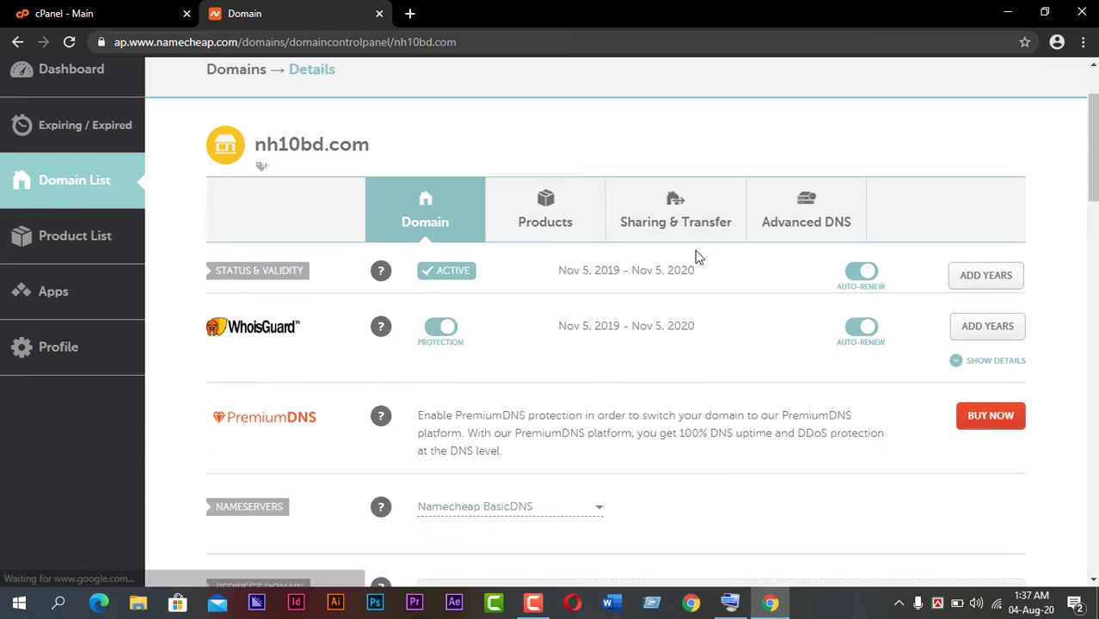
{"action": "scroll", "coordinate": [516, 297], "scroll_direction": "down", "scroll_amount": 1}
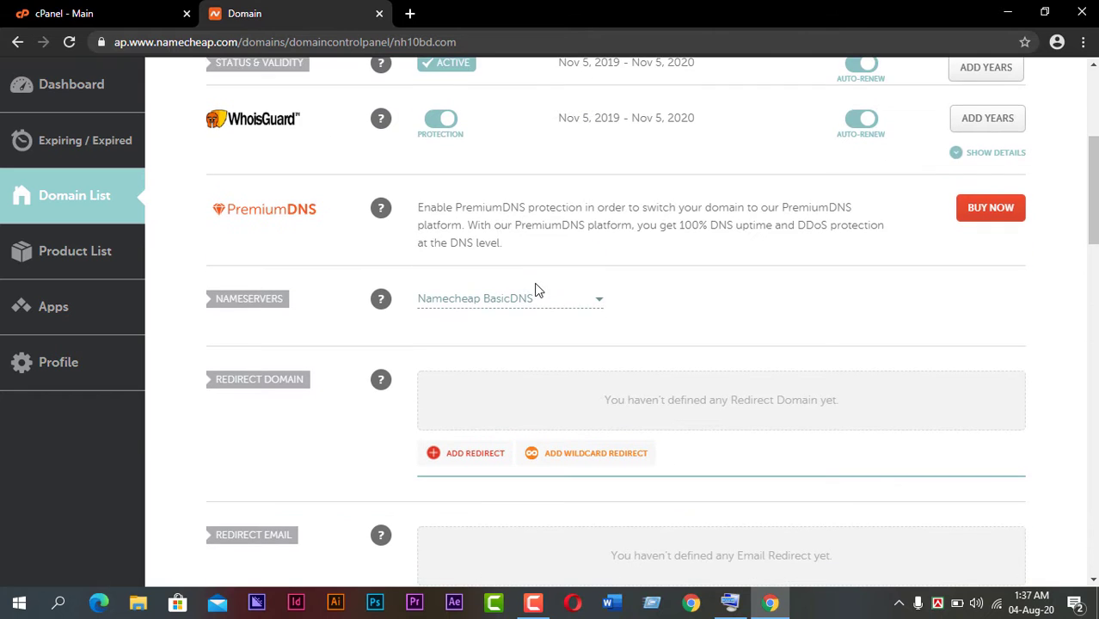
{"action": "left_click", "coordinate": [588, 307]}
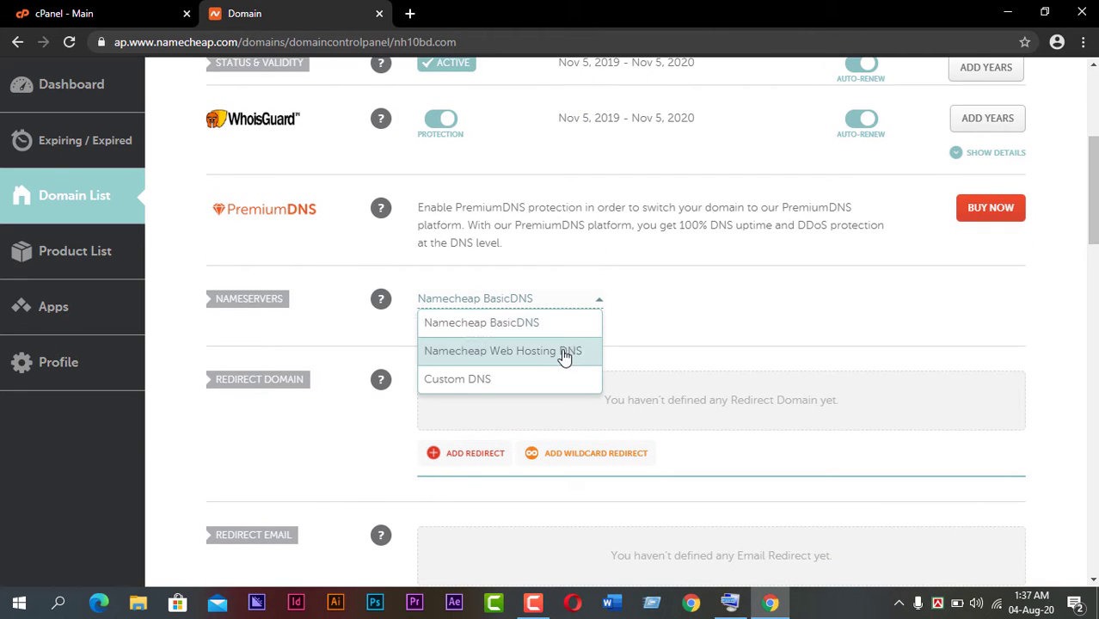
{"action": "left_click", "coordinate": [538, 351]}
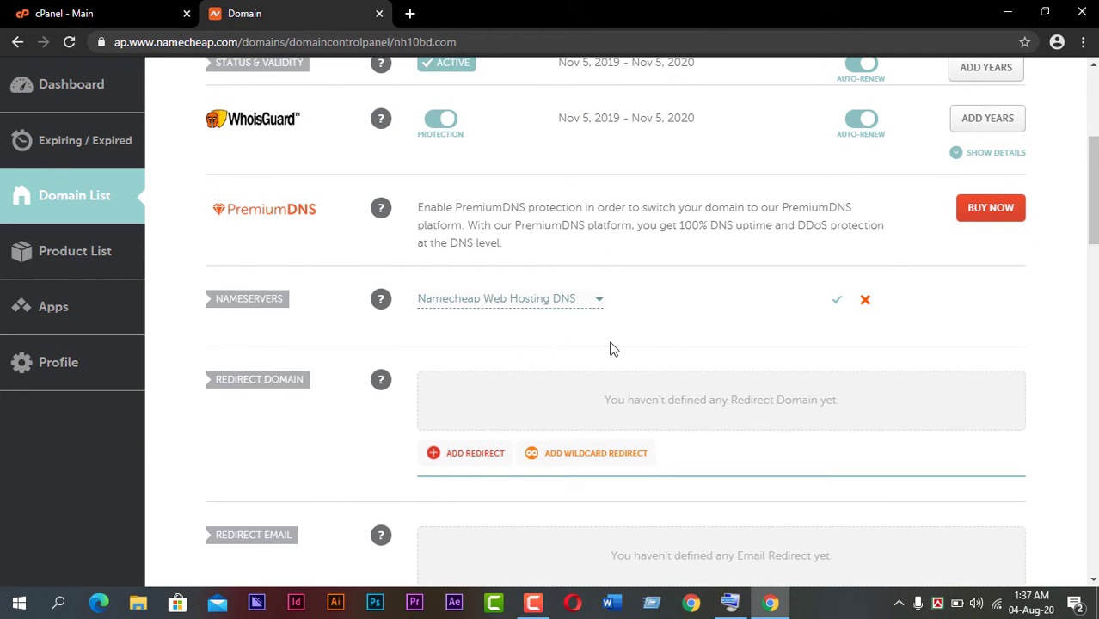
{"action": "left_click", "coordinate": [839, 306]}
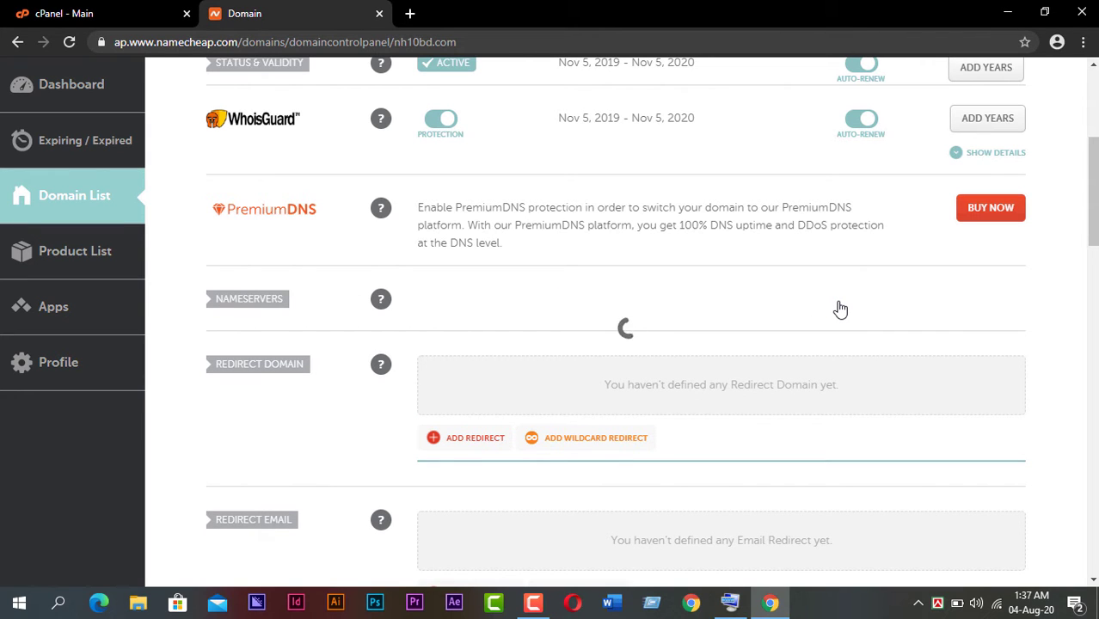
{"action": "scroll", "coordinate": [833, 301], "scroll_direction": "up", "scroll_amount": 5}
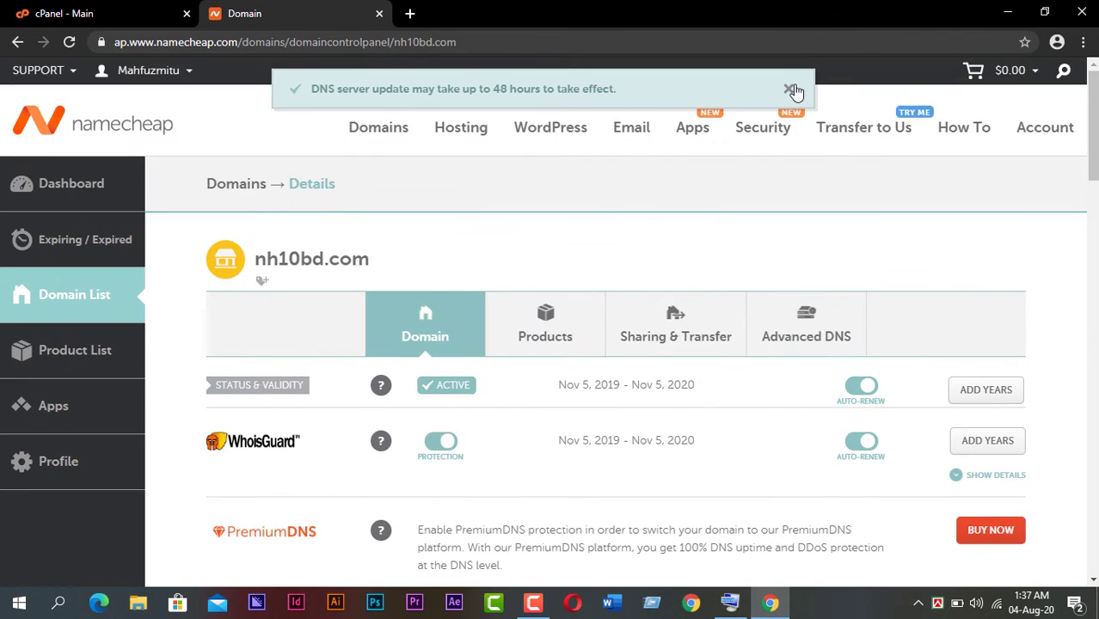
{"action": "left_click", "coordinate": [788, 89]}
Switch back to cPanel and open Addon Domains from the domains section
{"action": "left_click", "coordinate": [131, 8]}
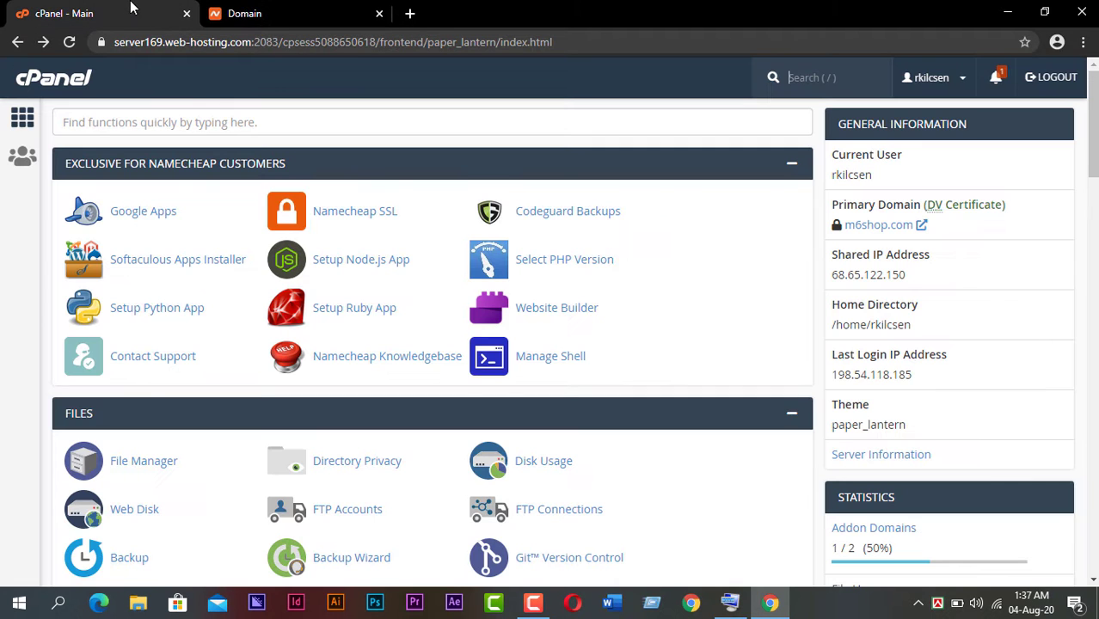
{"action": "scroll", "coordinate": [223, 148], "scroll_direction": "down", "scroll_amount": 5}
{"action": "scroll", "coordinate": [245, 178], "scroll_direction": "up", "scroll_amount": 4}
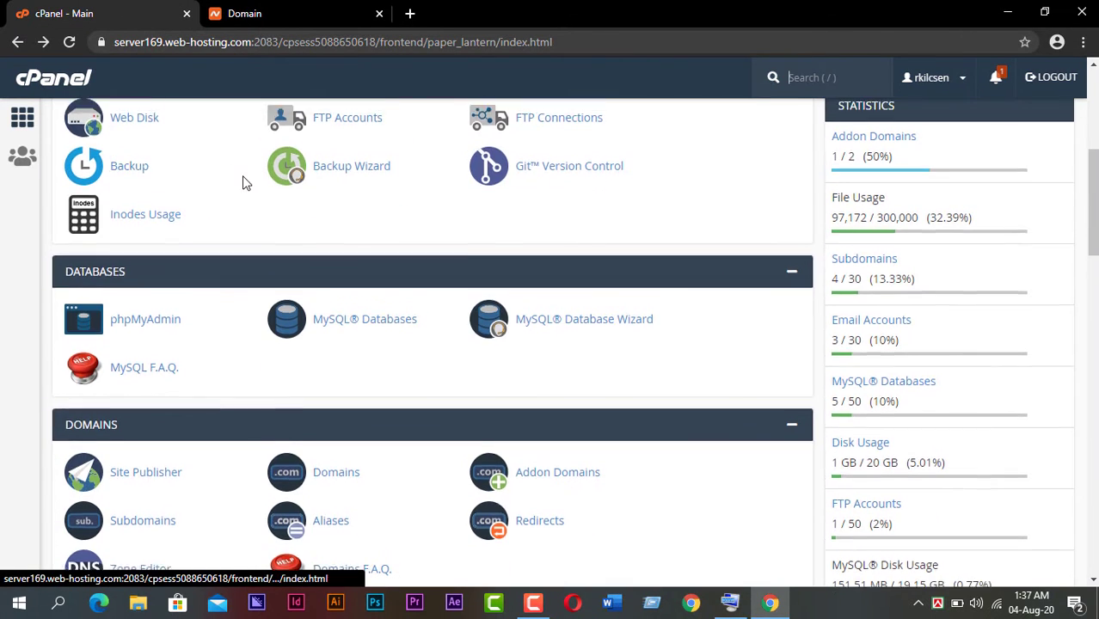
{"action": "scroll", "coordinate": [243, 179], "scroll_direction": "down", "scroll_amount": 4}
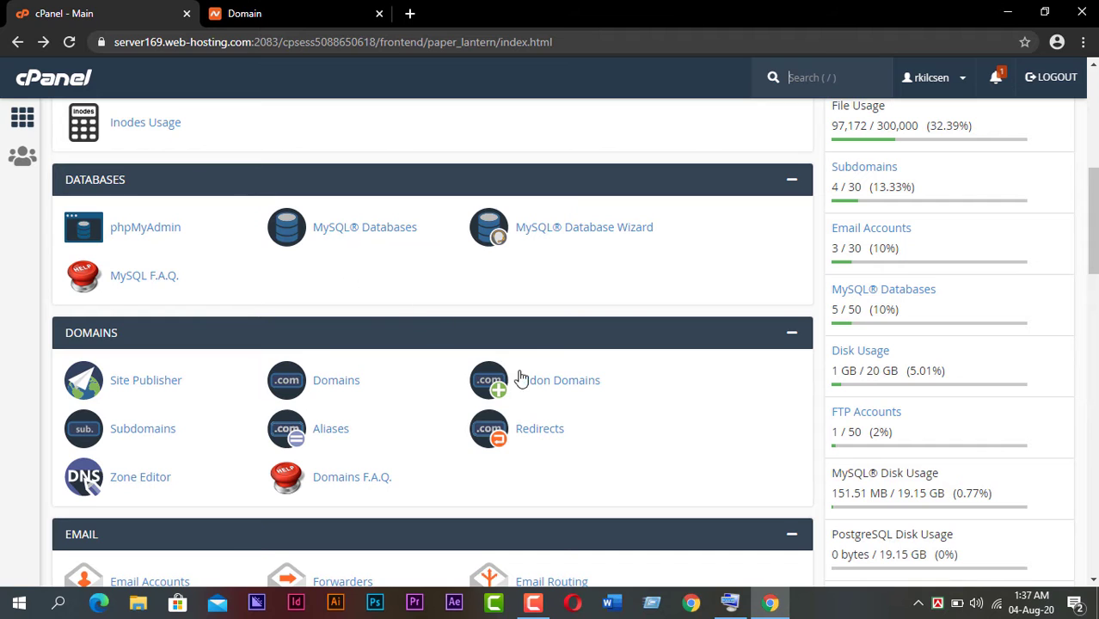
{"action": "left_click", "coordinate": [548, 387]}
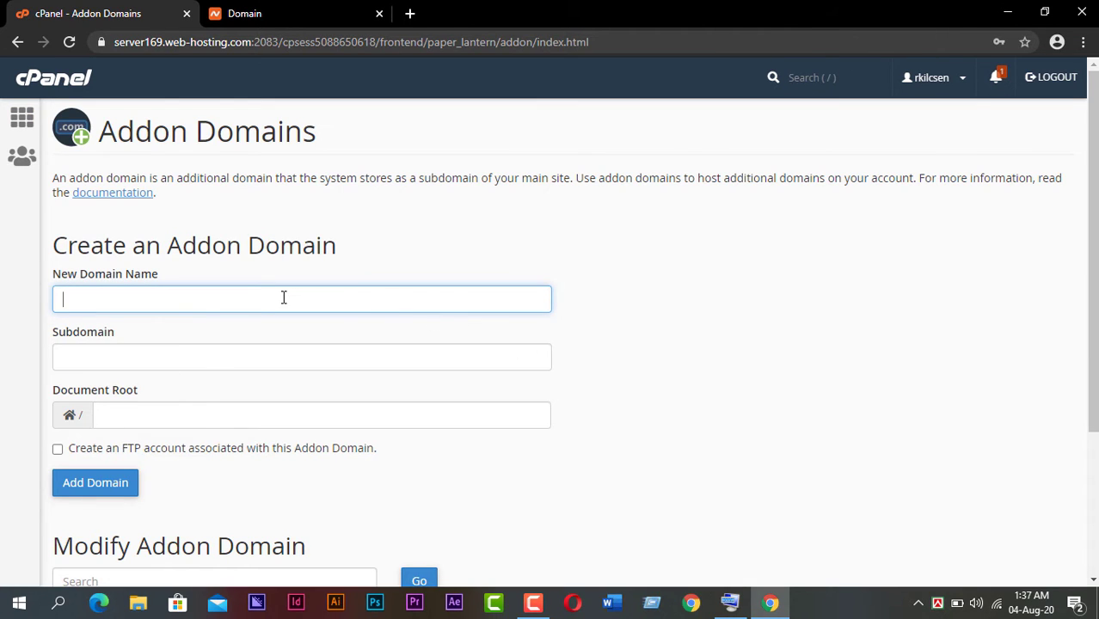
Create the addon domain NH10BD.com with subdomain NH10BD and document root NH10BD.com, without an FTP account
{"action": "left_click", "coordinate": [283, 297]}
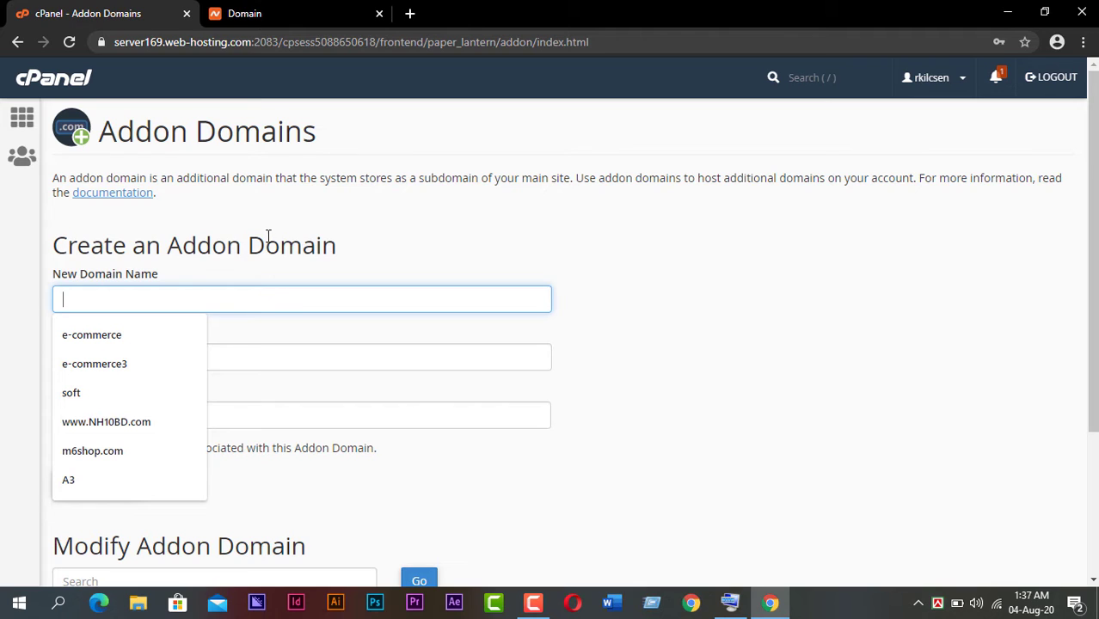
{"action": "left_click", "coordinate": [346, 257]}
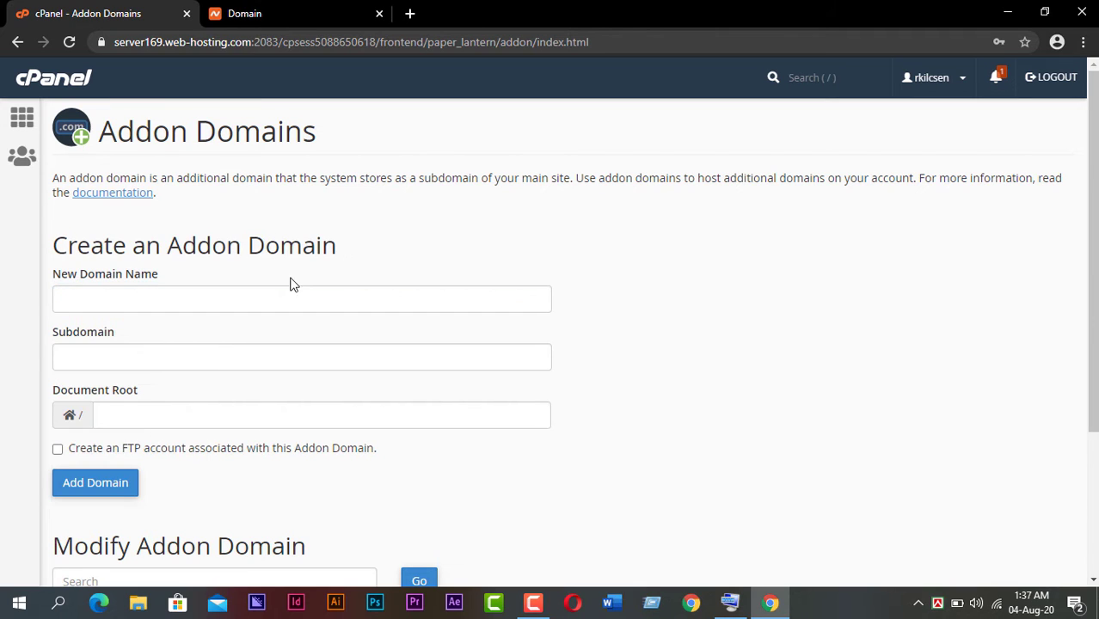
{"action": "left_click", "coordinate": [198, 306]}
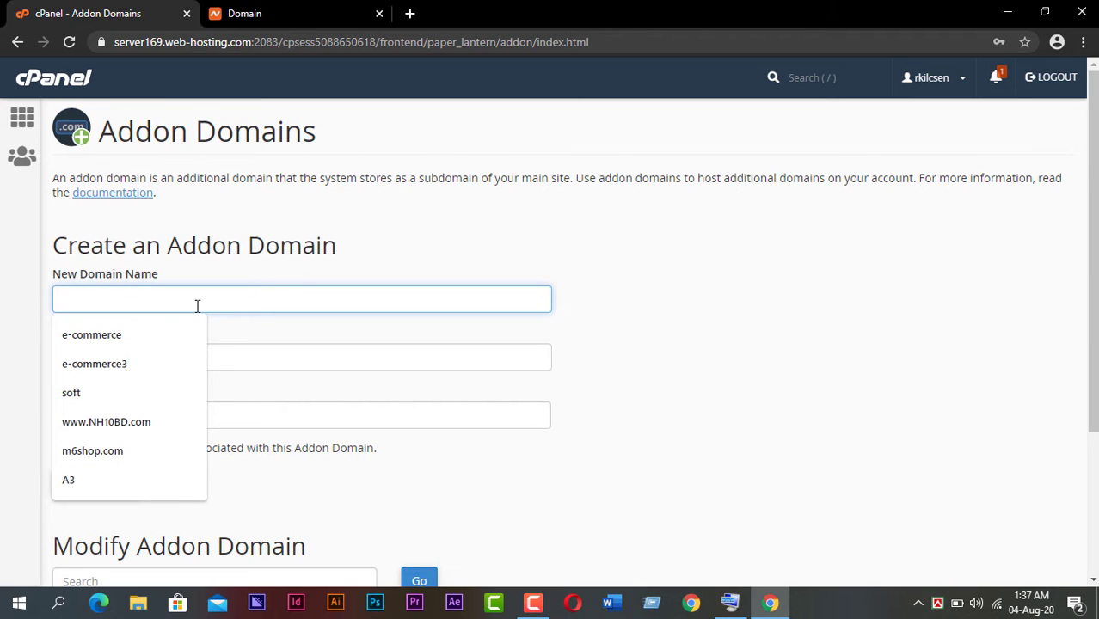
{"action": "type", "text": "nh"}
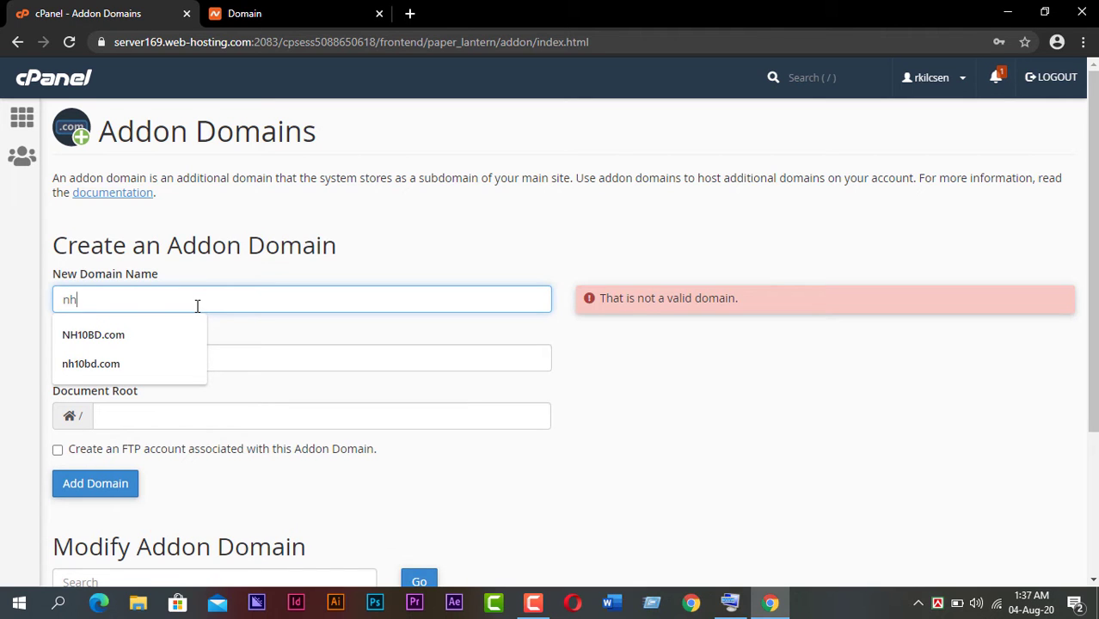
{"action": "left_click", "coordinate": [104, 342]}
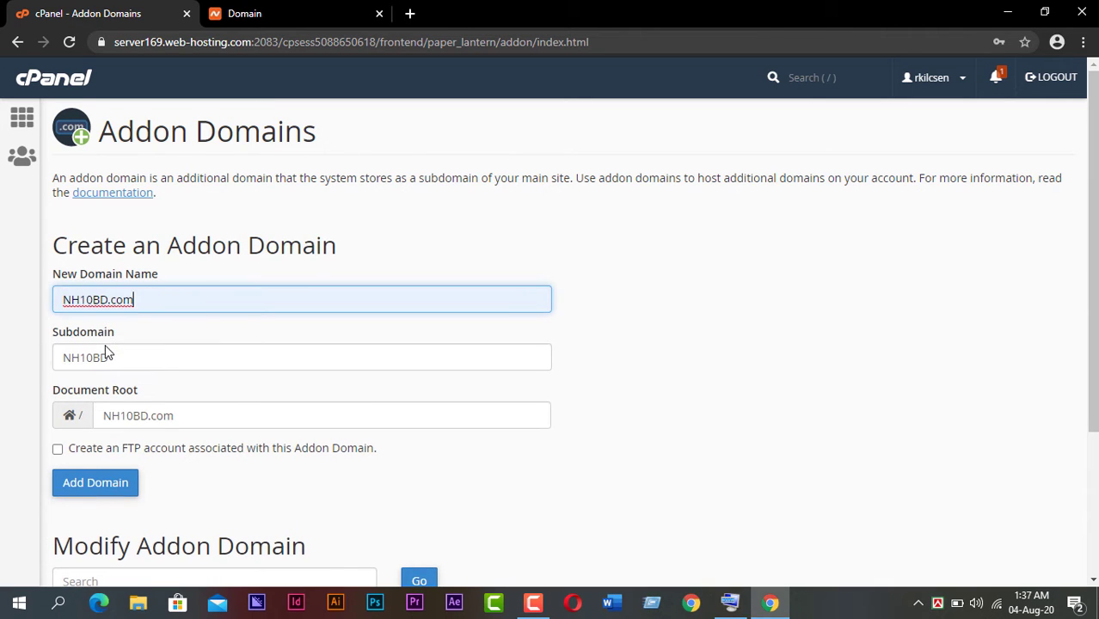
{"action": "scroll", "coordinate": [164, 368], "scroll_direction": "down", "scroll_amount": 2}
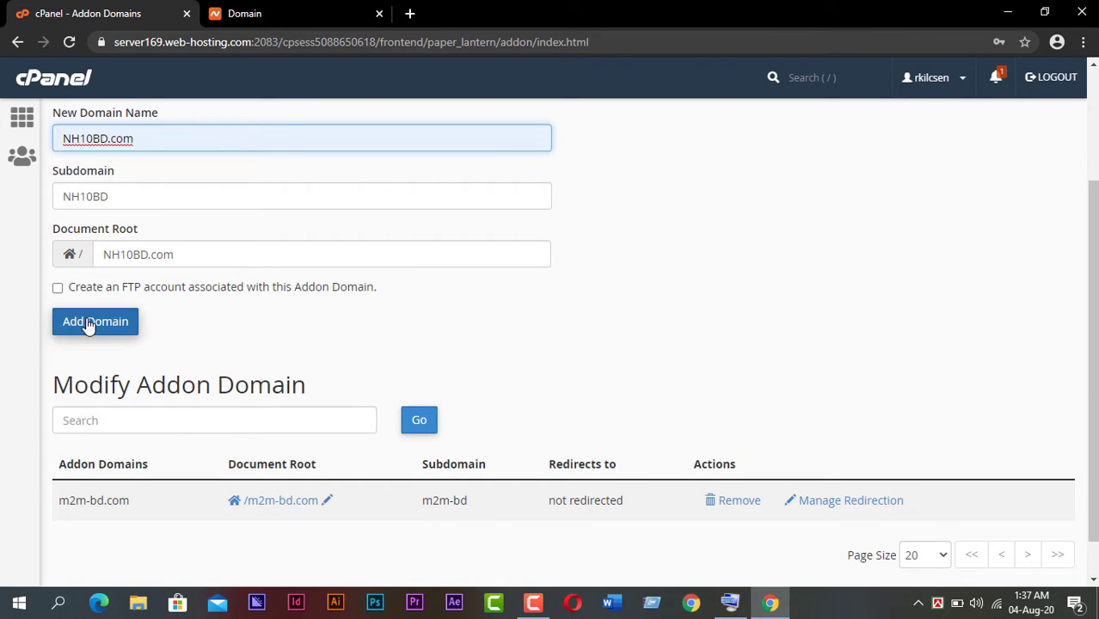
{"action": "scroll", "coordinate": [159, 325], "scroll_direction": "up", "scroll_amount": 1}
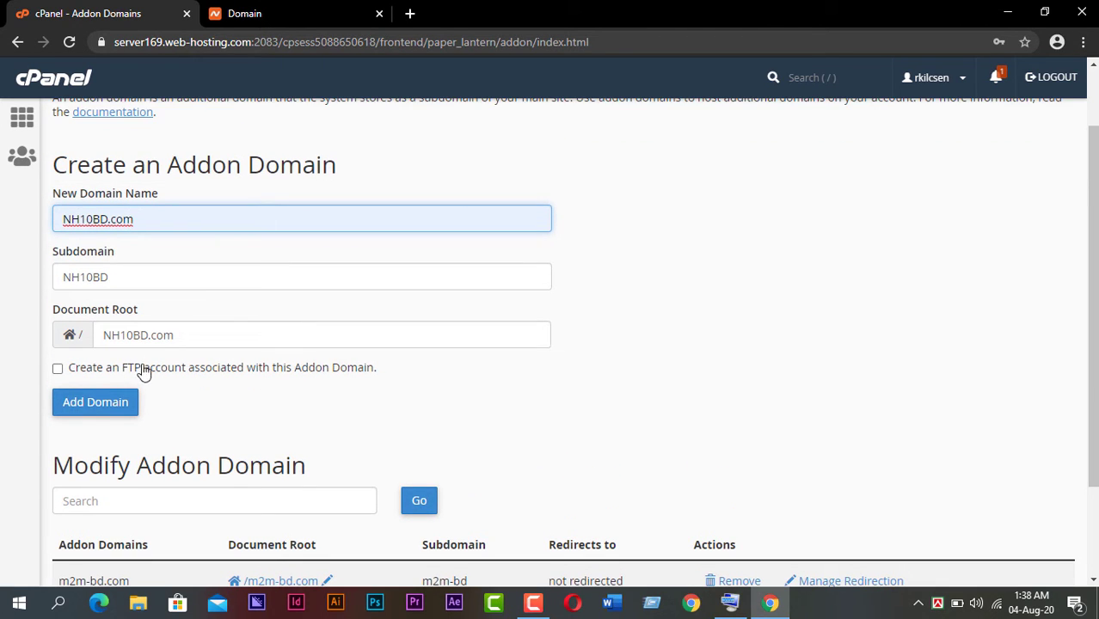
{"action": "left_click", "coordinate": [110, 417]}
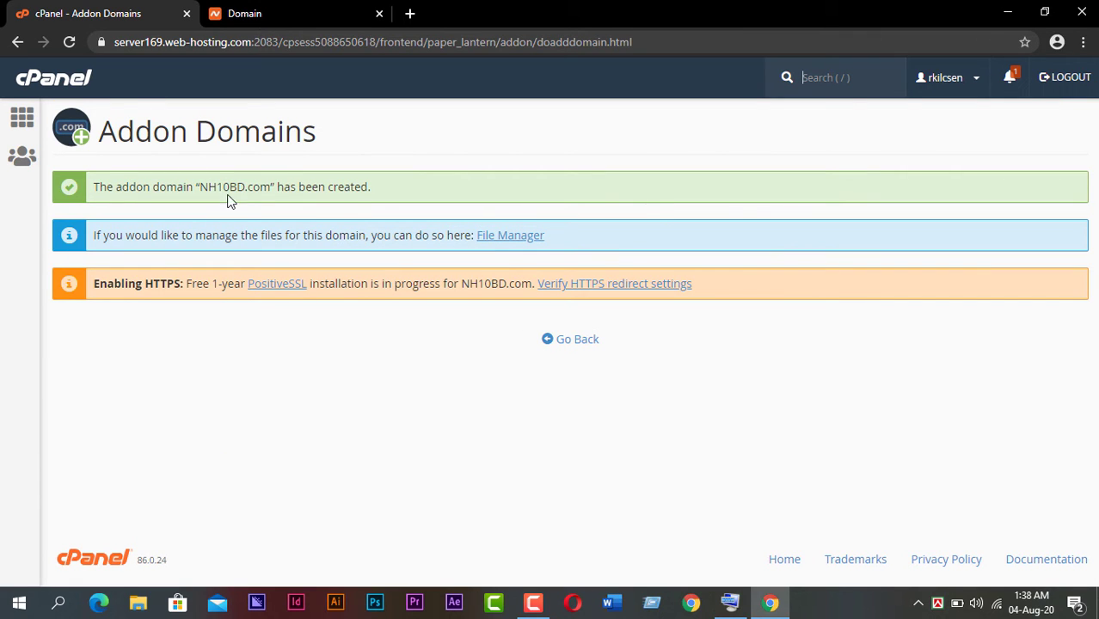
Examine the PositiveSSL certificate's features and pricing on its product page, then close that page
{"action": "left_click", "coordinate": [273, 286]}
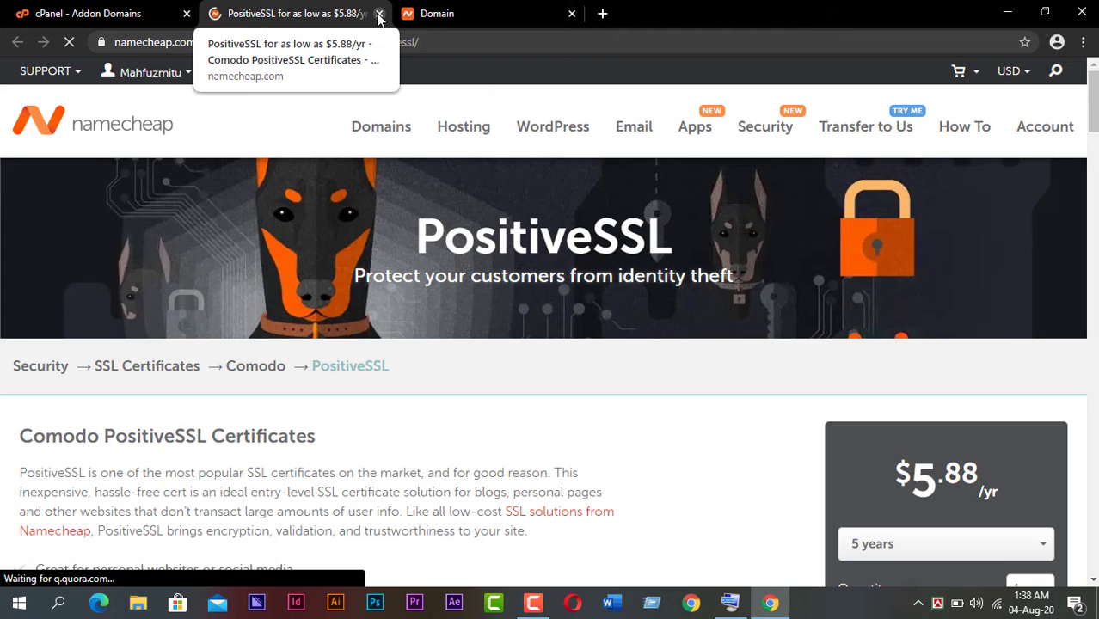
{"action": "scroll", "coordinate": [411, 290], "scroll_direction": "down", "scroll_amount": 5}
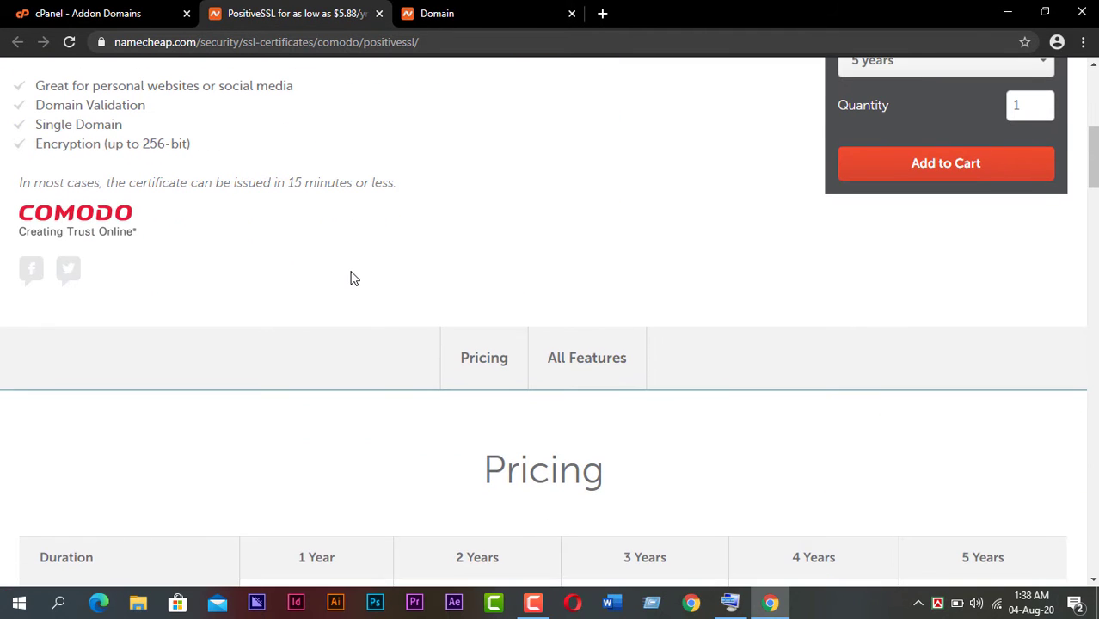
{"action": "scroll", "coordinate": [350, 277], "scroll_direction": "down", "scroll_amount": 6}
{"action": "scroll", "coordinate": [363, 227], "scroll_direction": "up", "scroll_amount": 7}
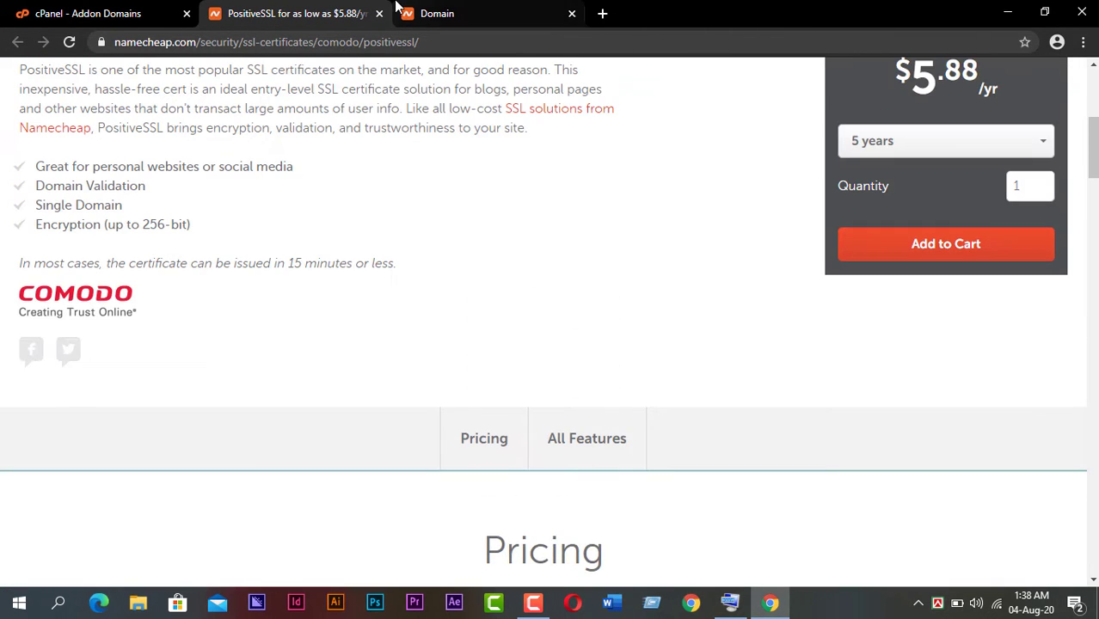
{"action": "left_click", "coordinate": [379, 14]}
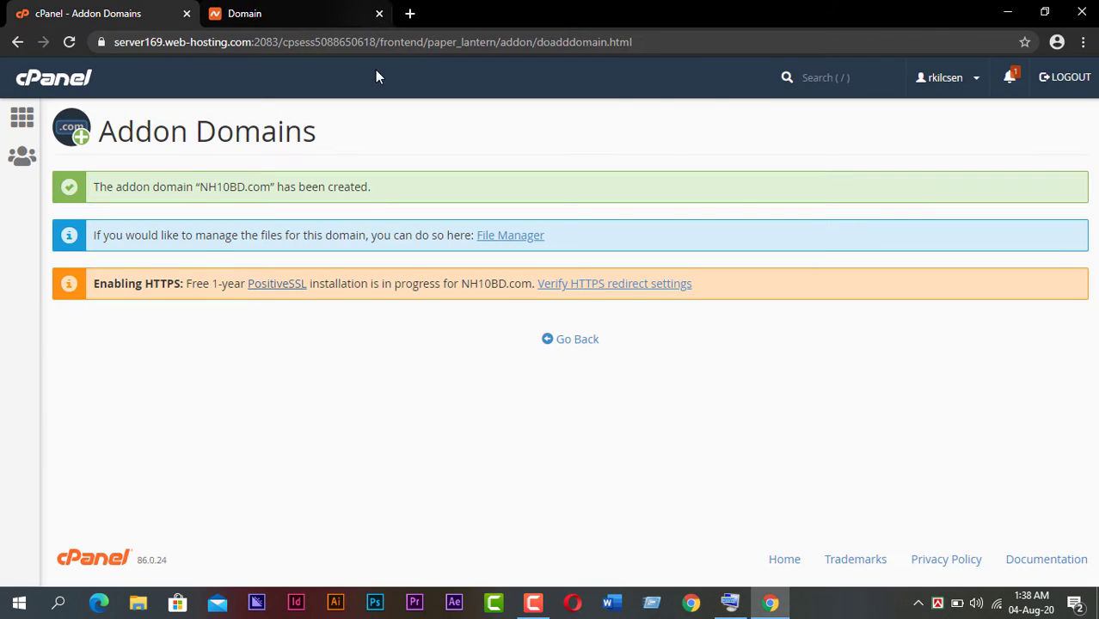
Open the HTTPS redirect settings for the new addon domain to check its SSL installation
{"action": "left_click", "coordinate": [580, 287]}
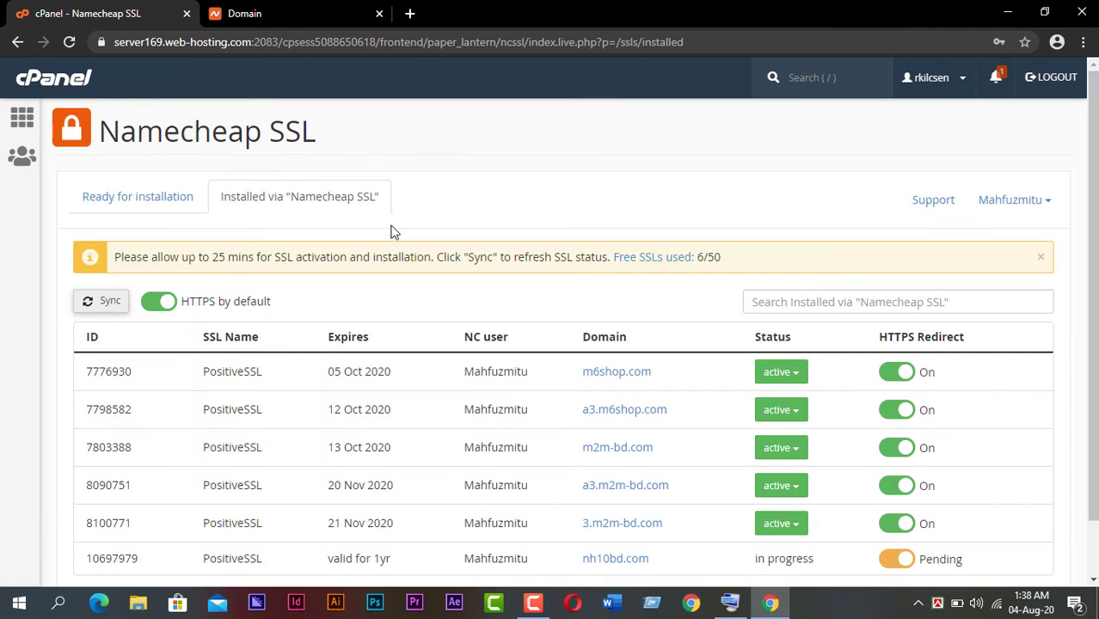
Dismiss the SSL activation notice above the list of installed certificates and return to the cPanel main page
{"action": "scroll", "coordinate": [392, 233], "scroll_direction": "down", "scroll_amount": 2}
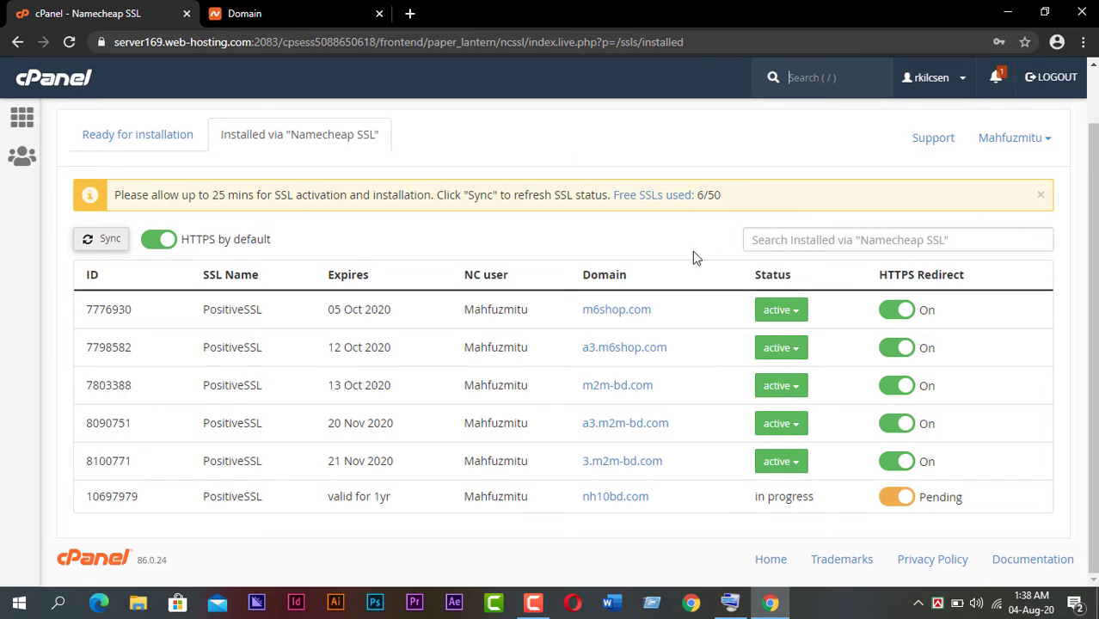
{"action": "left_click", "coordinate": [1040, 197]}
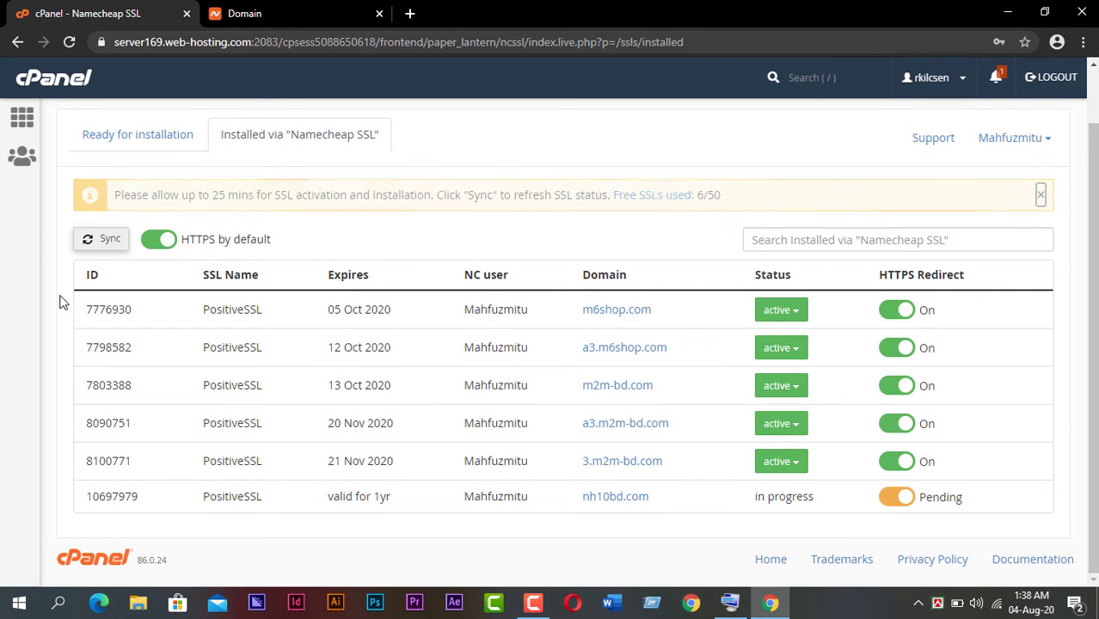
{"action": "left_click", "coordinate": [21, 120]}
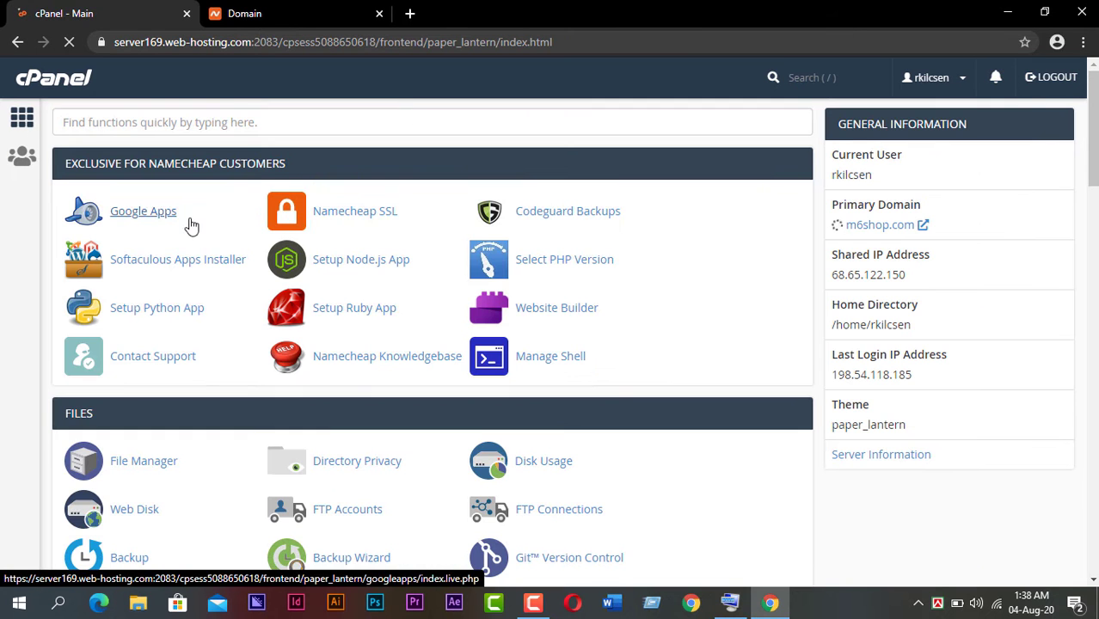
Open the Domains list from the domains section and check the entry and document root of nh10bd.com
{"action": "scroll", "coordinate": [172, 220], "scroll_direction": "down", "scroll_amount": 2}
{"action": "scroll", "coordinate": [368, 339], "scroll_direction": "down", "scroll_amount": 2}
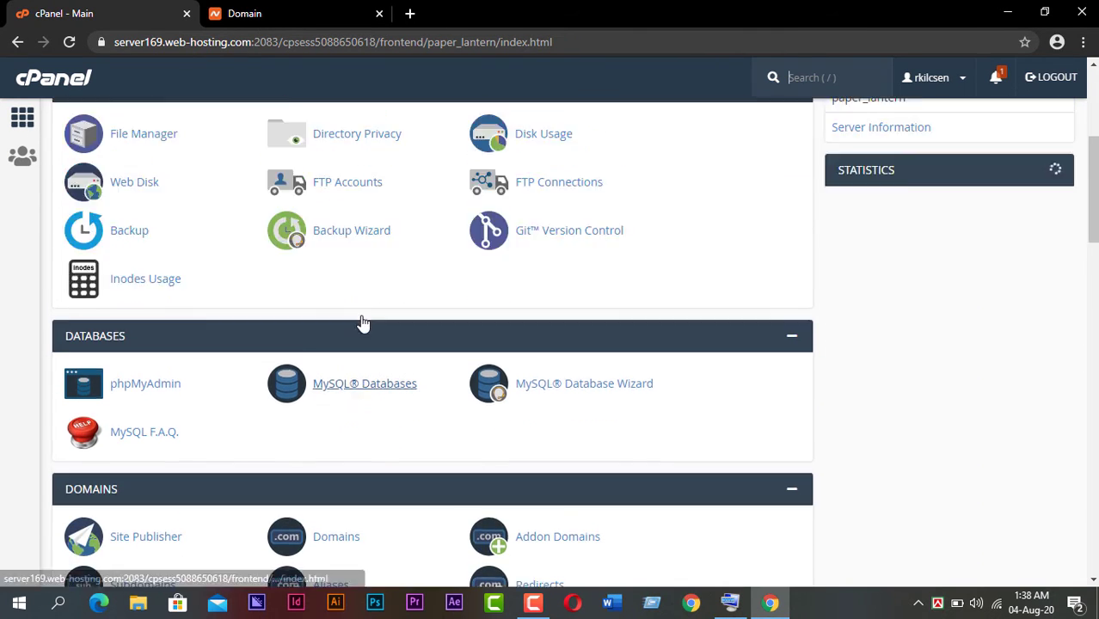
{"action": "scroll", "coordinate": [361, 320], "scroll_direction": "up", "scroll_amount": 4}
{"action": "scroll", "coordinate": [359, 319], "scroll_direction": "down", "scroll_amount": 5}
{"action": "scroll", "coordinate": [351, 314], "scroll_direction": "down", "scroll_amount": 2}
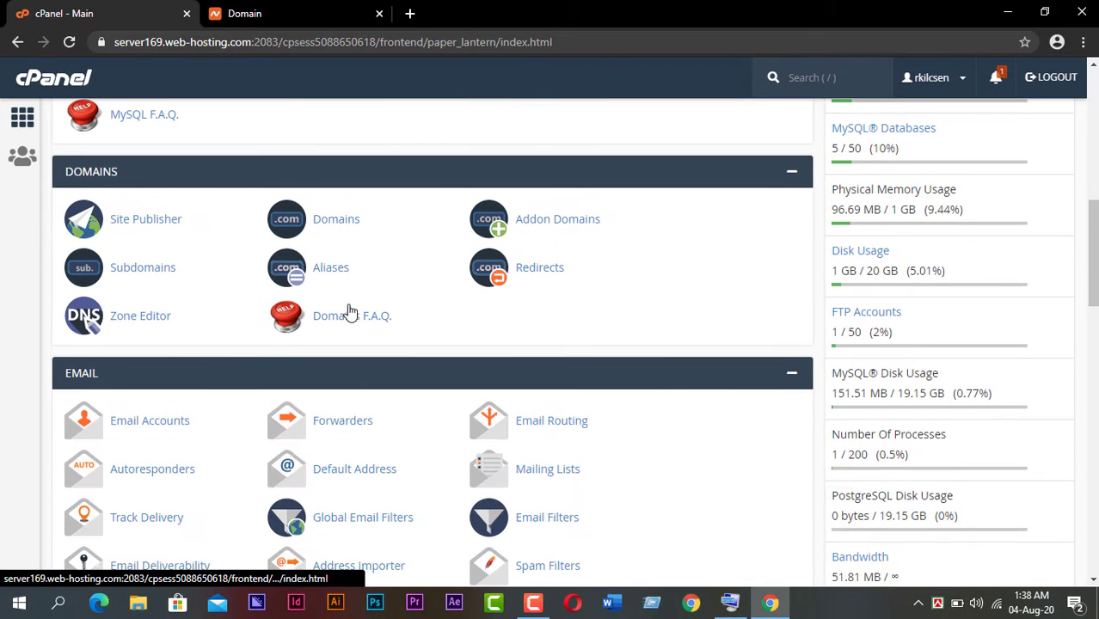
{"action": "left_click", "coordinate": [342, 220]}
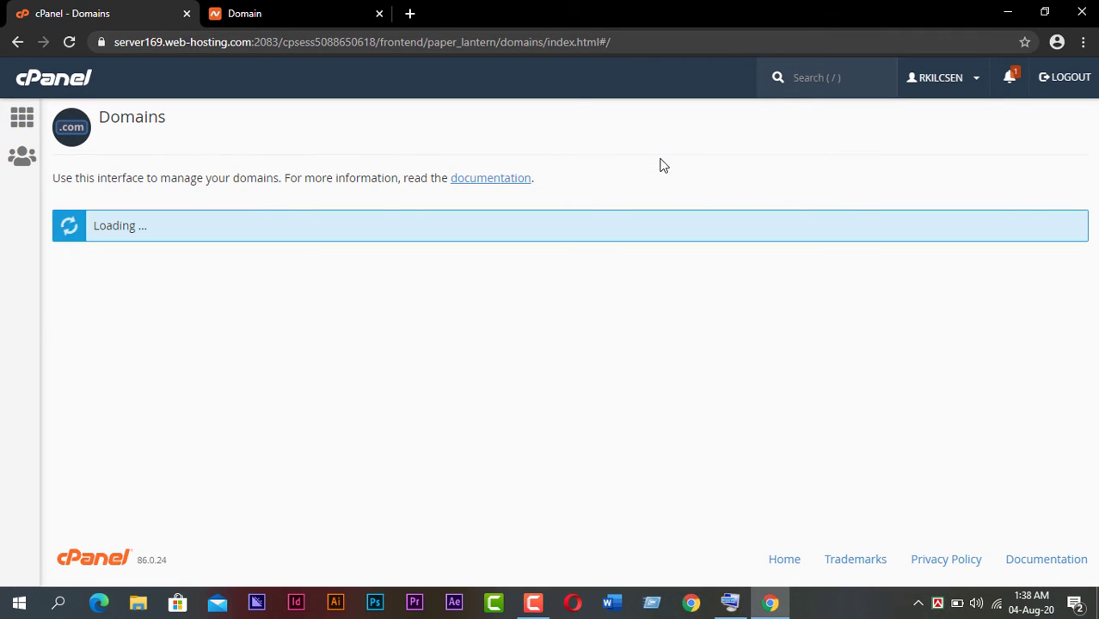
{"action": "scroll", "coordinate": [564, 268], "scroll_direction": "down", "scroll_amount": 1}
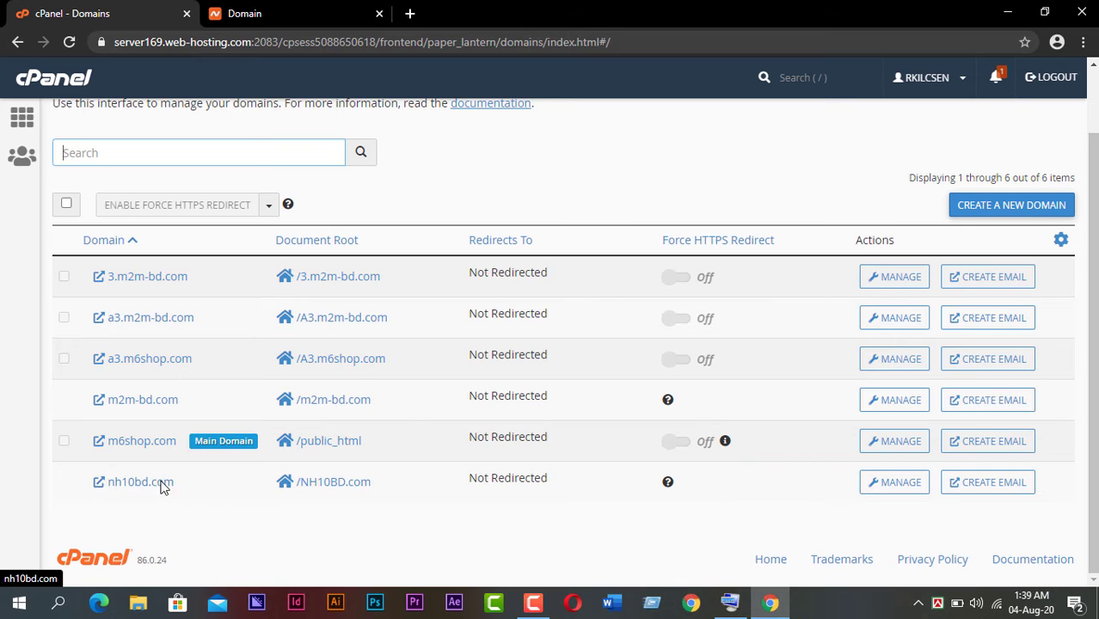
{"action": "scroll", "coordinate": [186, 174], "scroll_direction": "up", "scroll_amount": 1}
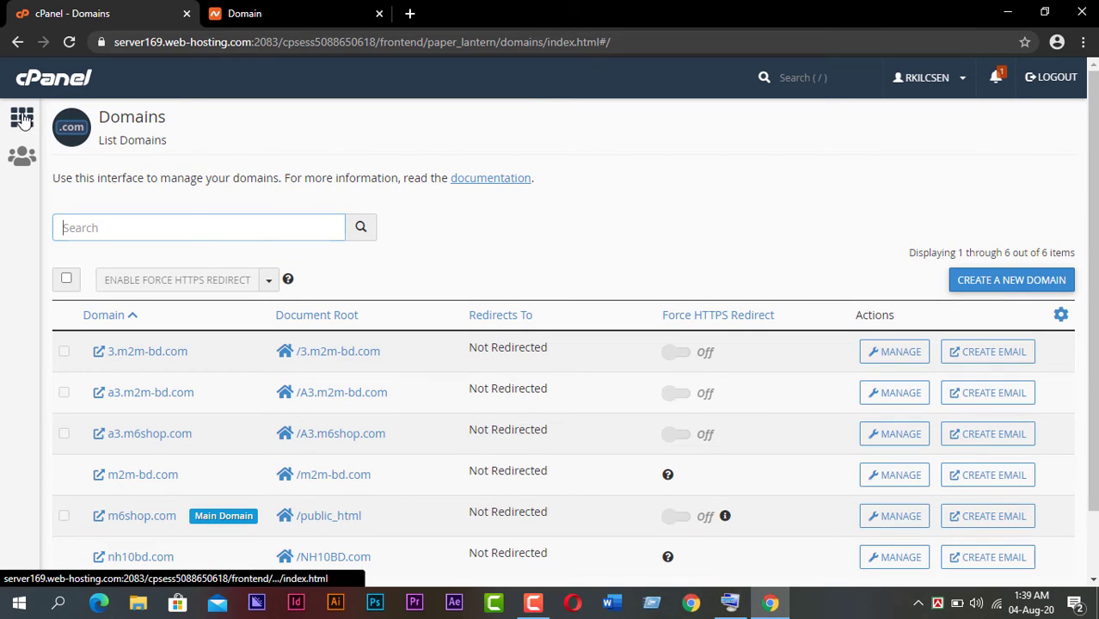
Return to the cPanel main page, open WordPress in the Softaculous Apps Installer and start a new installation
{"action": "left_click", "coordinate": [23, 117]}
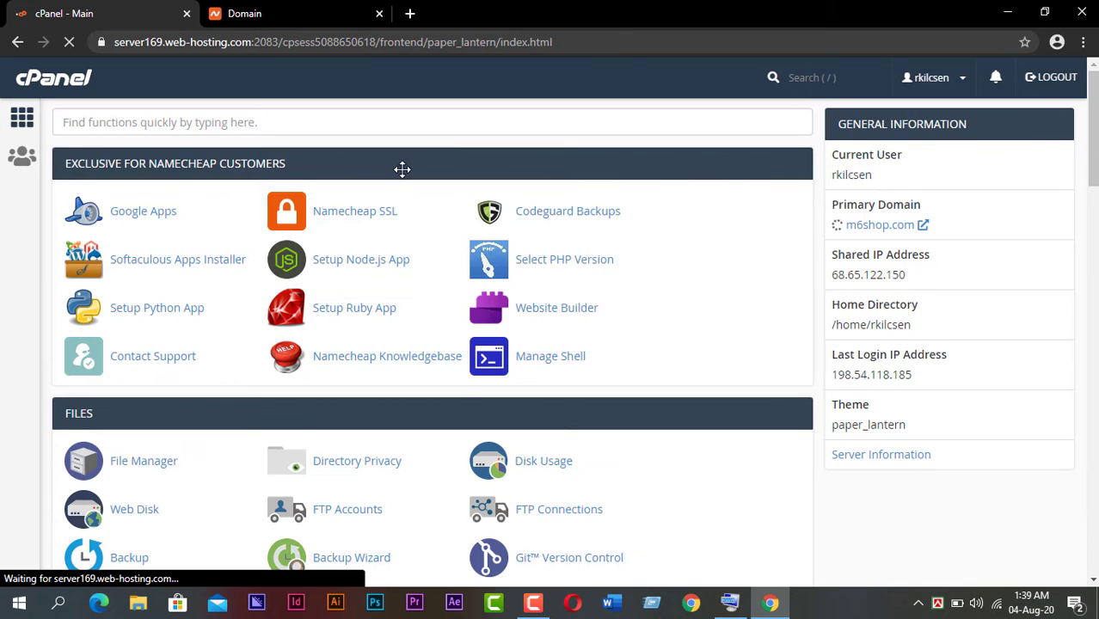
{"action": "scroll", "coordinate": [401, 179], "scroll_direction": "down", "scroll_amount": 4}
{"action": "scroll", "coordinate": [378, 242], "scroll_direction": "down", "scroll_amount": 10}
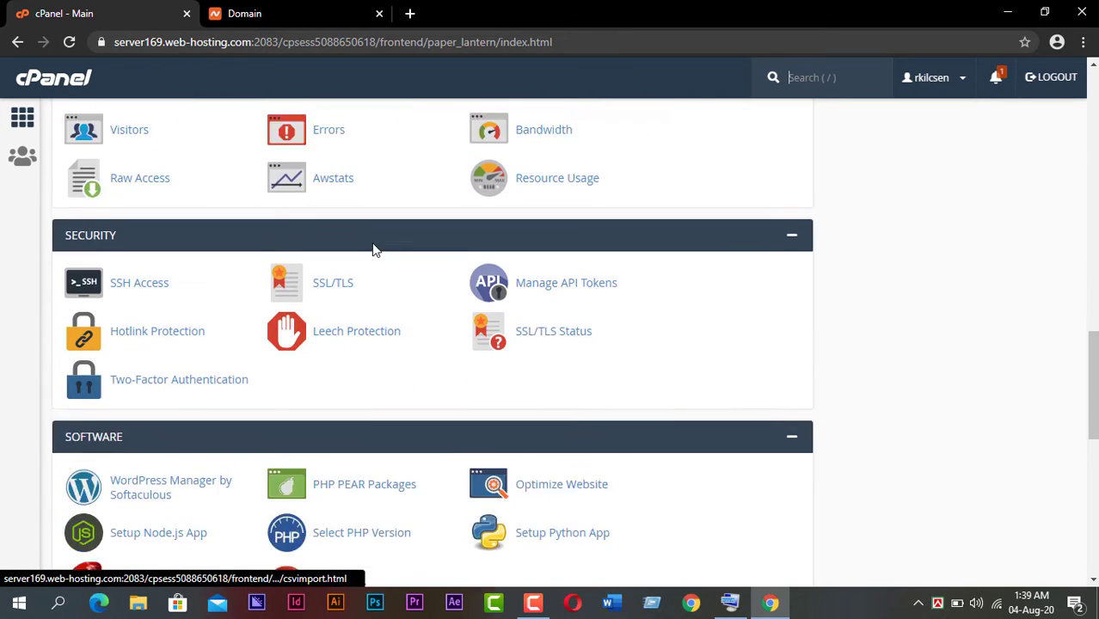
{"action": "scroll", "coordinate": [372, 249], "scroll_direction": "down", "scroll_amount": 7}
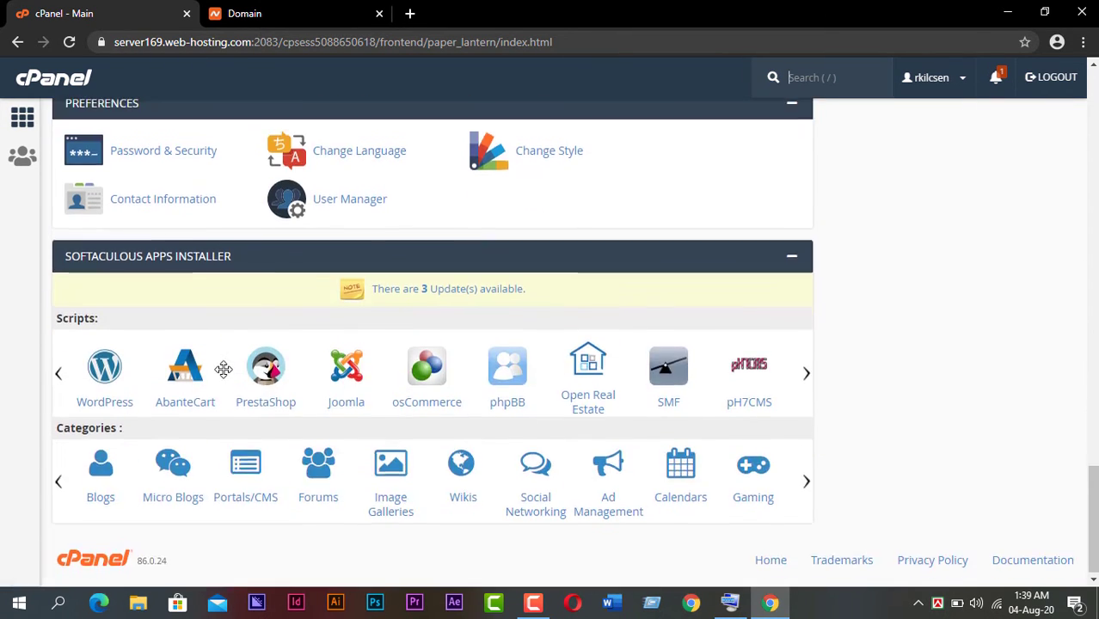
{"action": "left_click", "coordinate": [107, 376]}
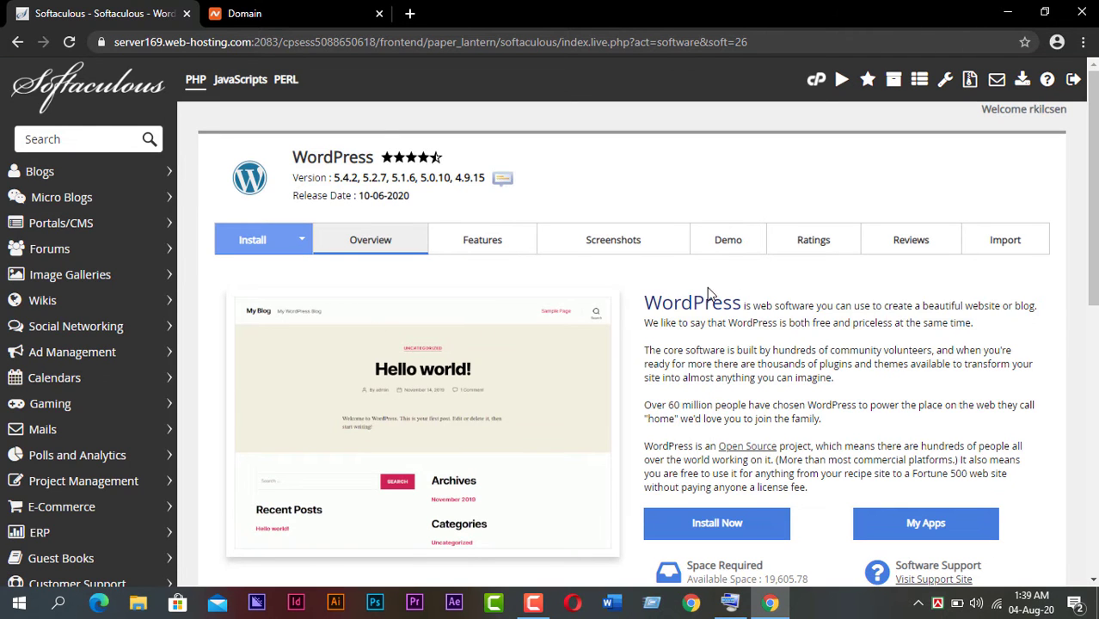
{"action": "scroll", "coordinate": [611, 248], "scroll_direction": "down", "scroll_amount": 4}
{"action": "scroll", "coordinate": [761, 386], "scroll_direction": "up", "scroll_amount": 2}
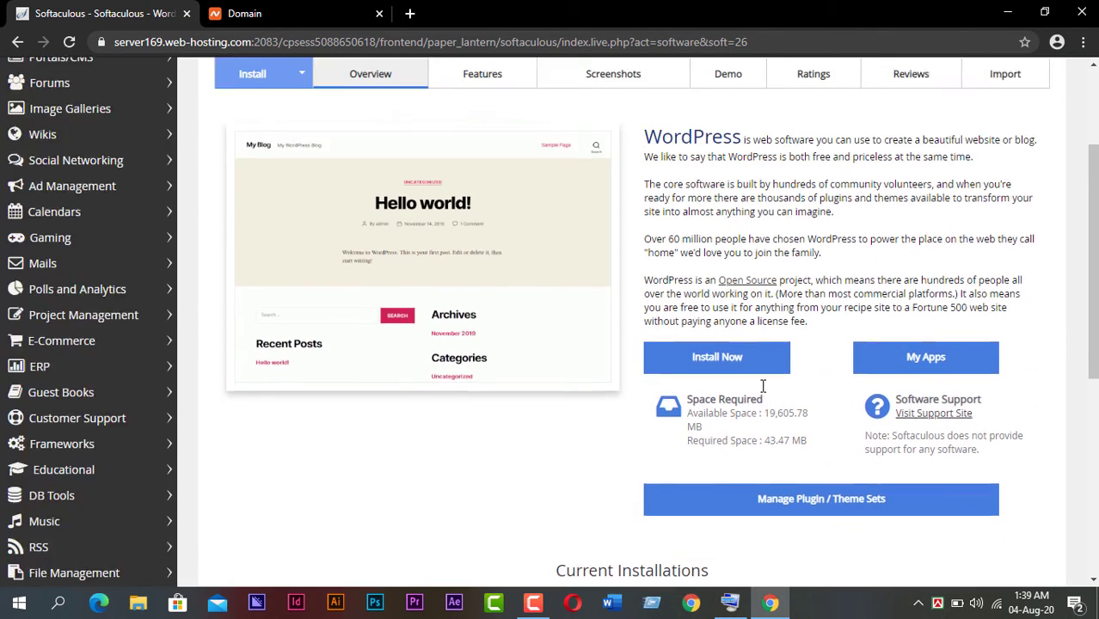
{"action": "scroll", "coordinate": [762, 387], "scroll_direction": "up", "scroll_amount": 1}
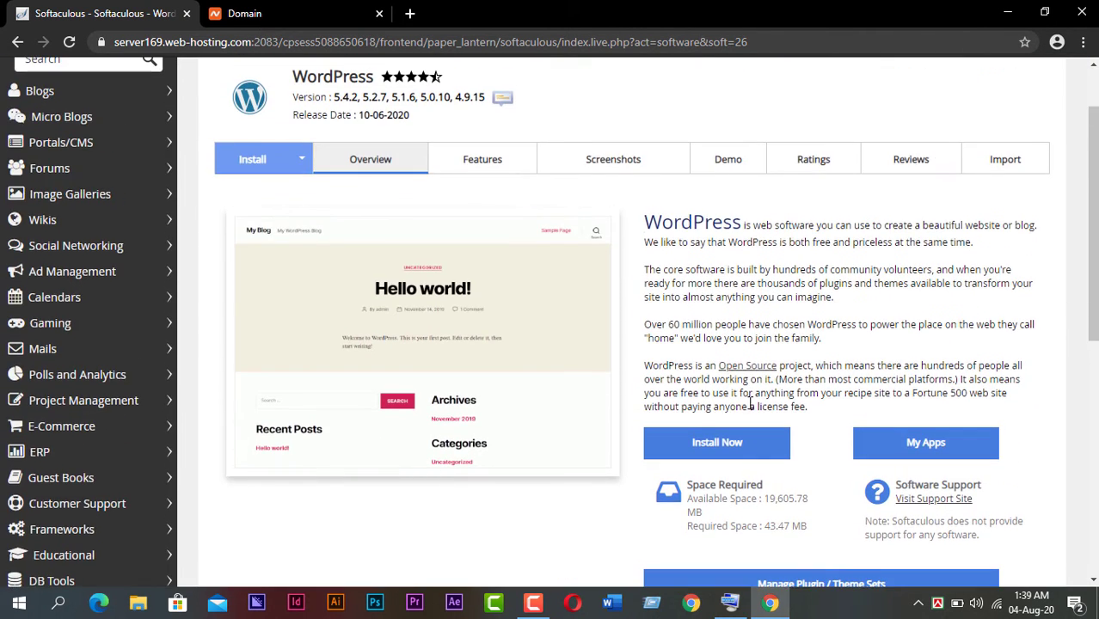
{"action": "left_click", "coordinate": [721, 440]}
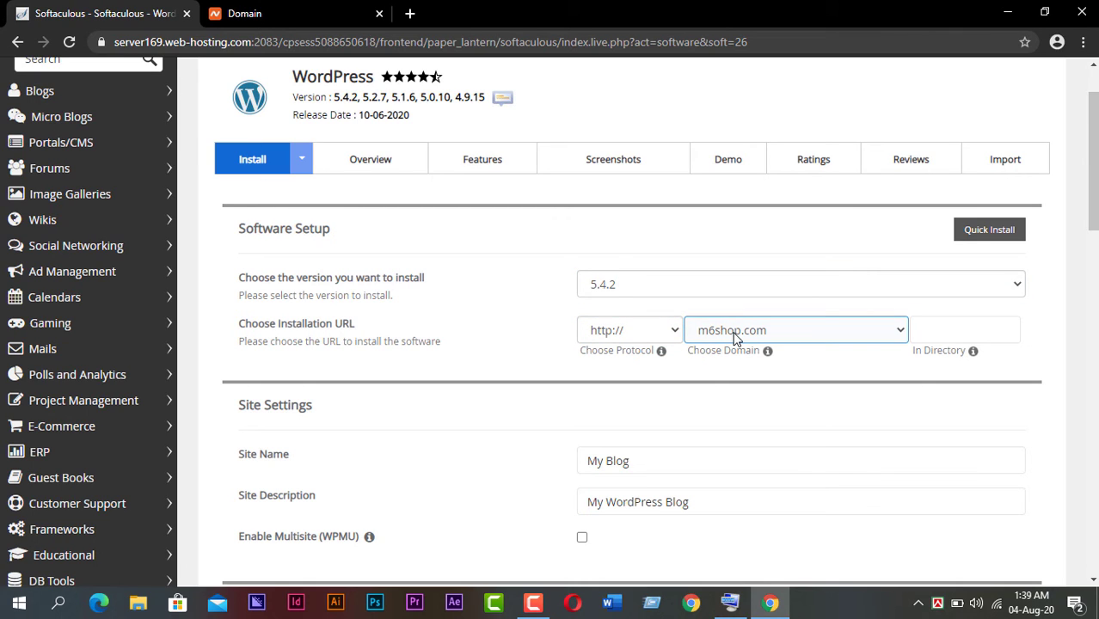
{"action": "left_click", "coordinate": [680, 288]}
{"action": "left_click", "coordinate": [625, 312]}
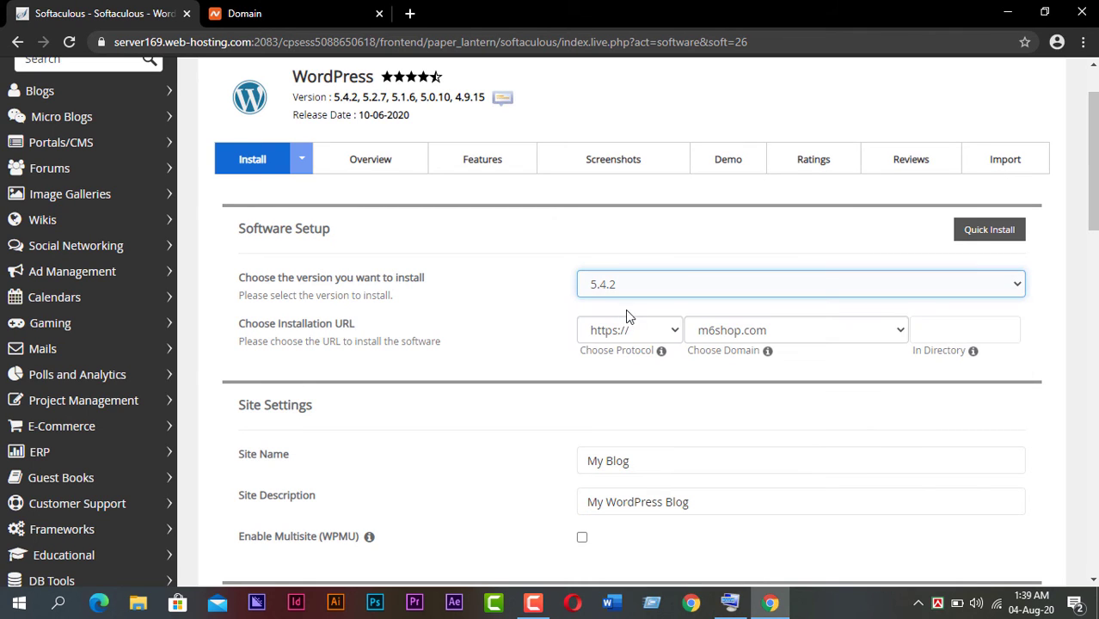
{"action": "left_click", "coordinate": [730, 328]}
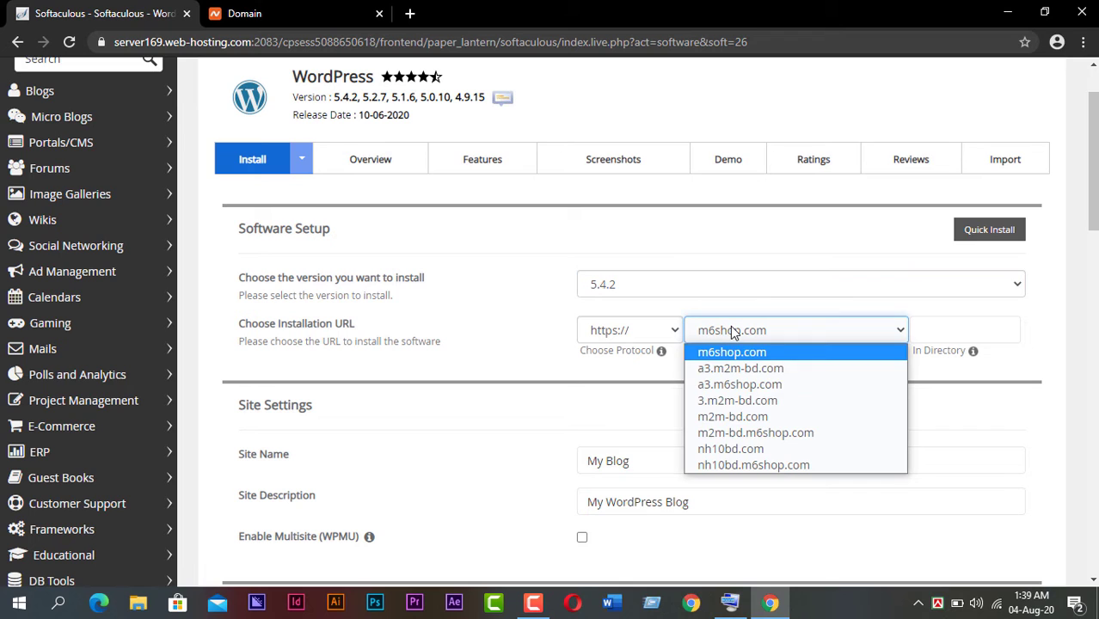
{"action": "left_click", "coordinate": [740, 449]}
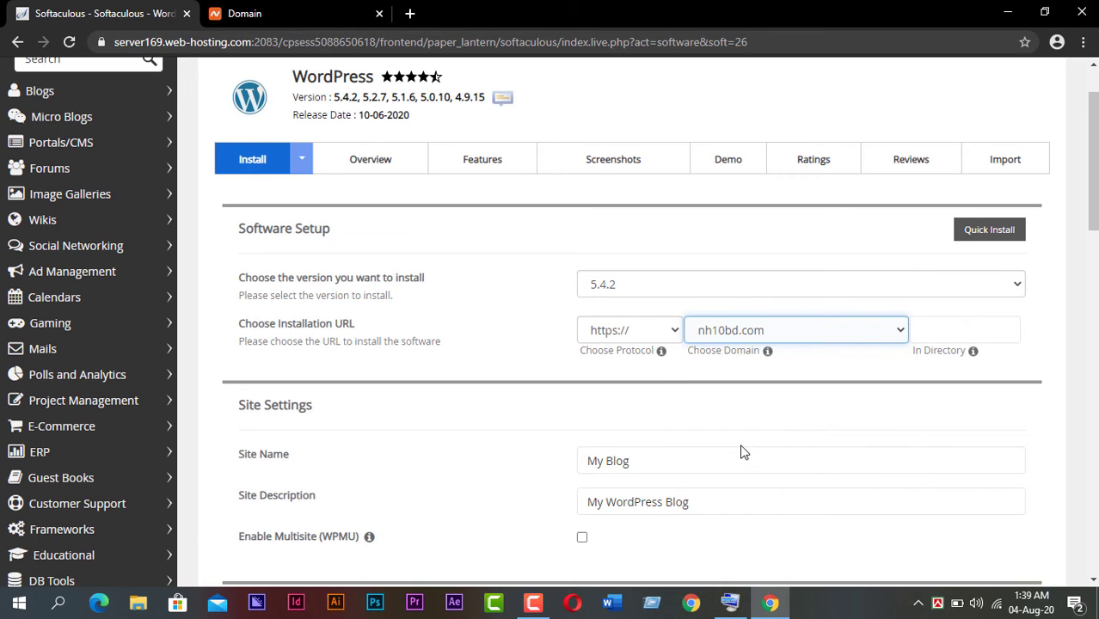
{"action": "left_click", "coordinate": [667, 333]}
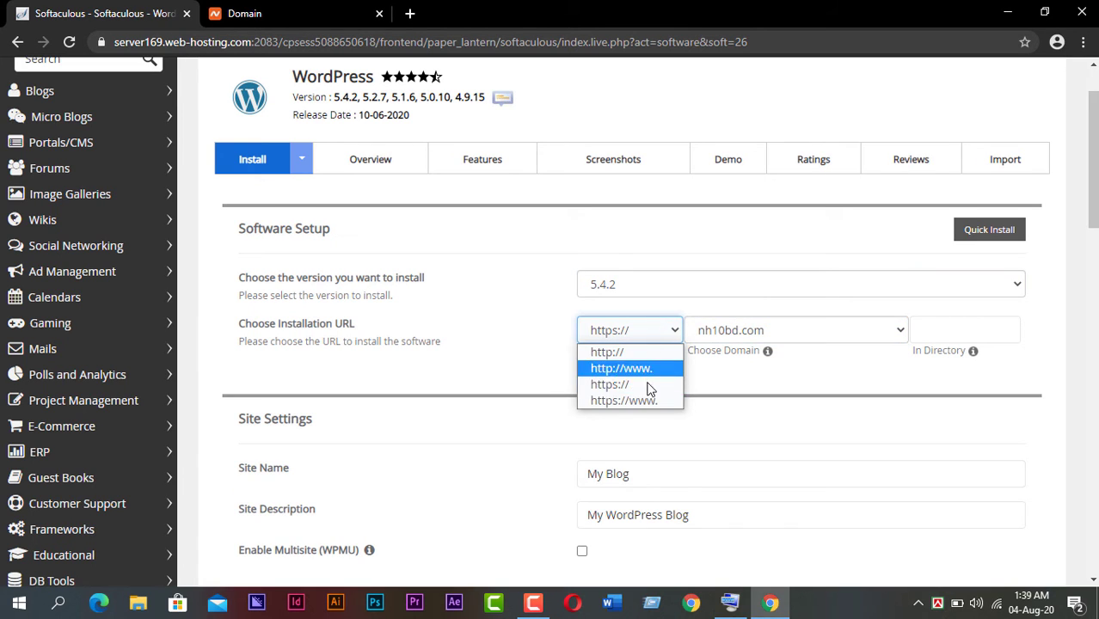
{"action": "left_click", "coordinate": [650, 401]}
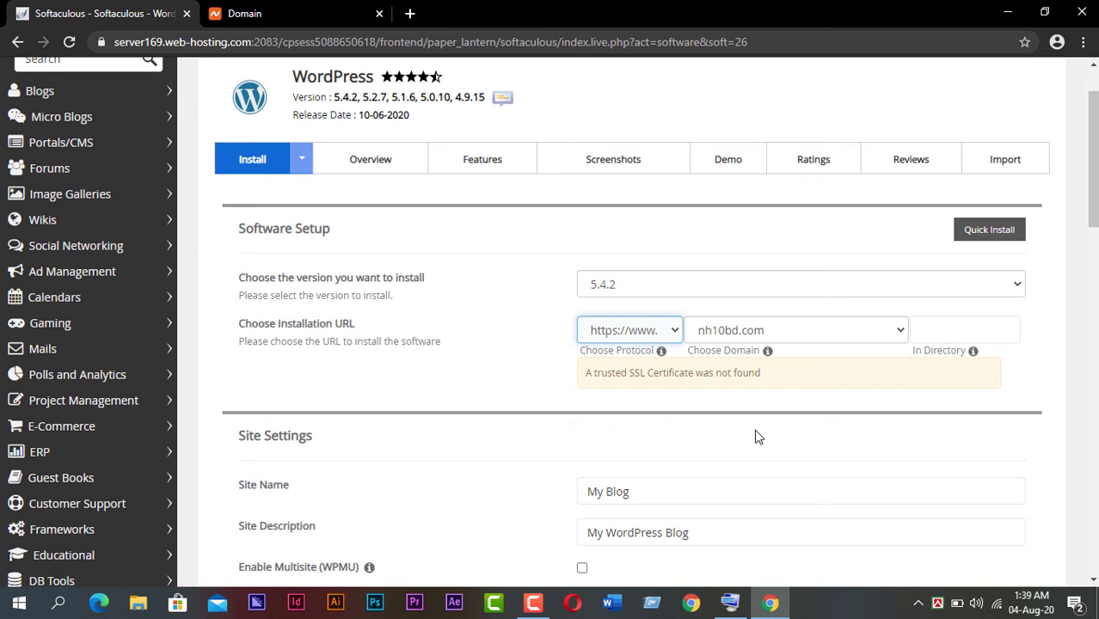
Mask the admin password in the Admin Account settings and select the entire password in its field
{"action": "scroll", "coordinate": [754, 426], "scroll_direction": "down", "scroll_amount": 3}
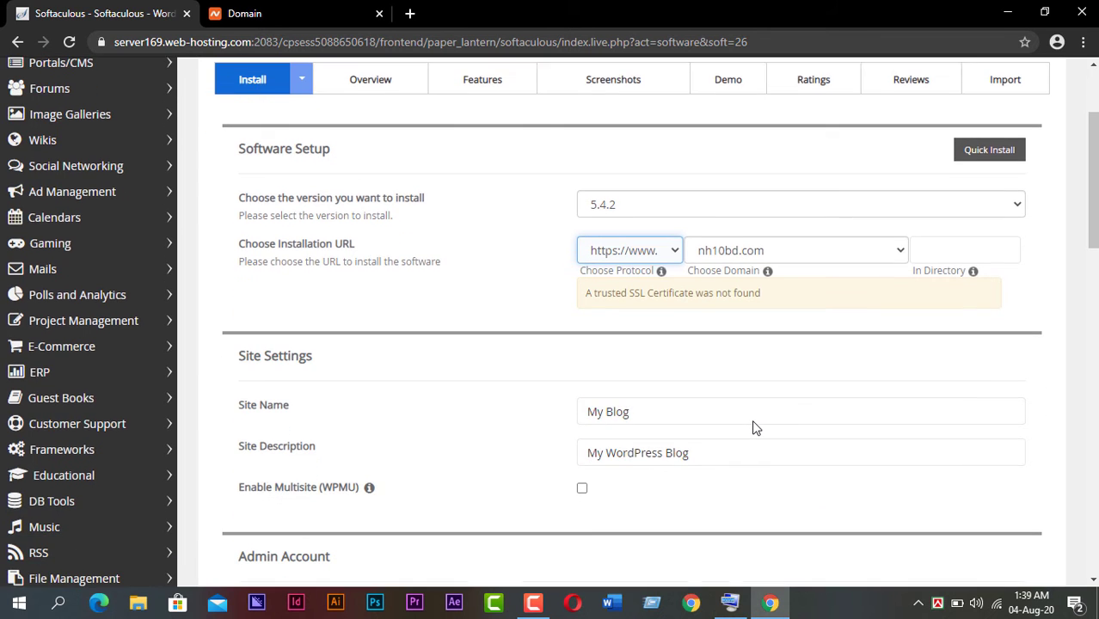
{"action": "scroll", "coordinate": [753, 430], "scroll_direction": "down", "scroll_amount": 2}
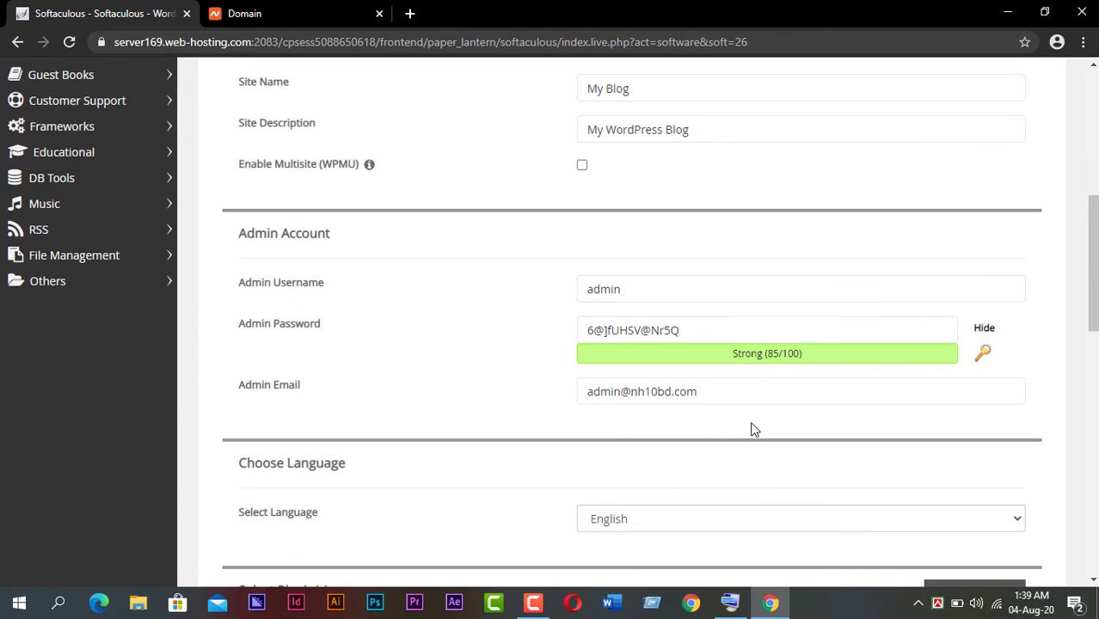
{"action": "left_click", "coordinate": [953, 344]}
{"action": "scroll", "coordinate": [965, 353], "scroll_direction": "down", "scroll_amount": 1}
{"action": "left_click", "coordinate": [982, 333]}
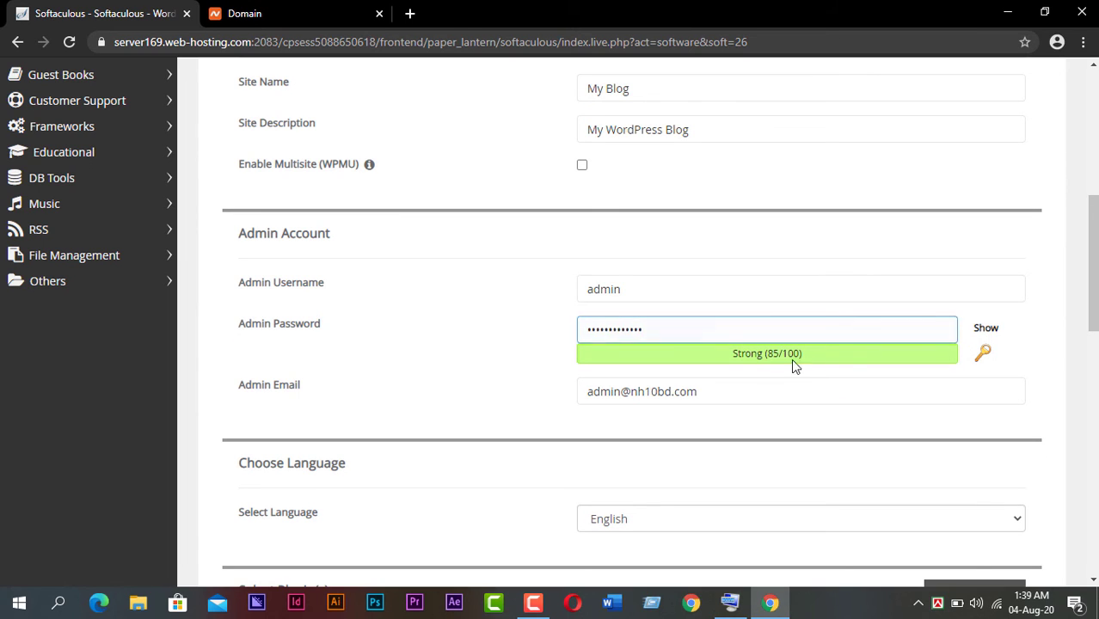
{"action": "double_click", "coordinate": [670, 330]}
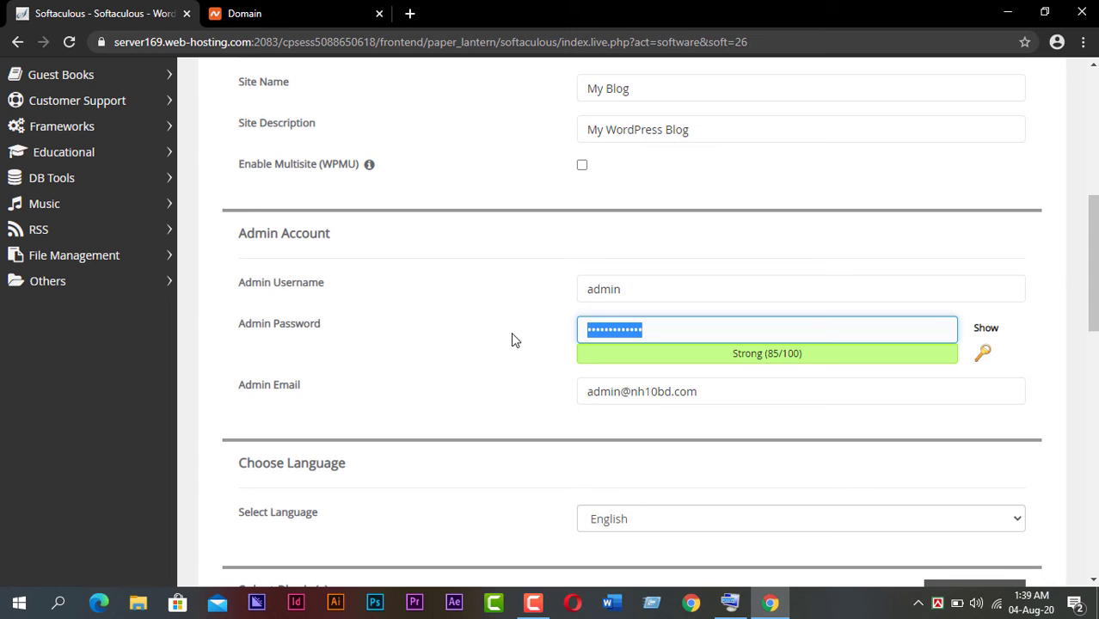
Install WordPress on nh10bd.com without selecting any of the optional themes
{"action": "scroll", "coordinate": [511, 332], "scroll_direction": "down", "scroll_amount": 15}
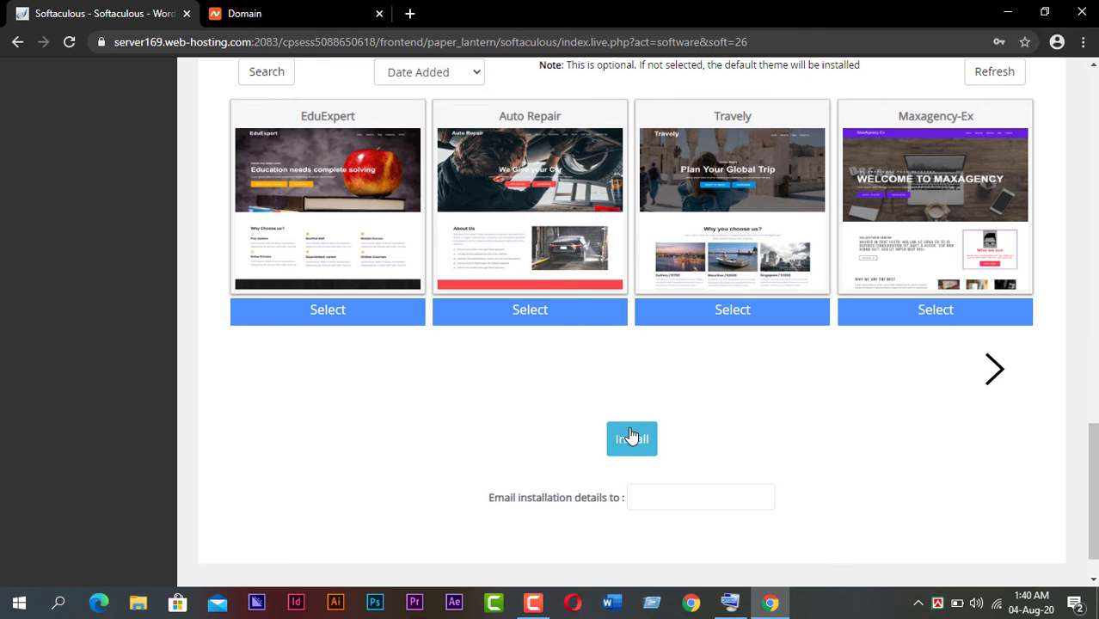
{"action": "left_click", "coordinate": [631, 439]}
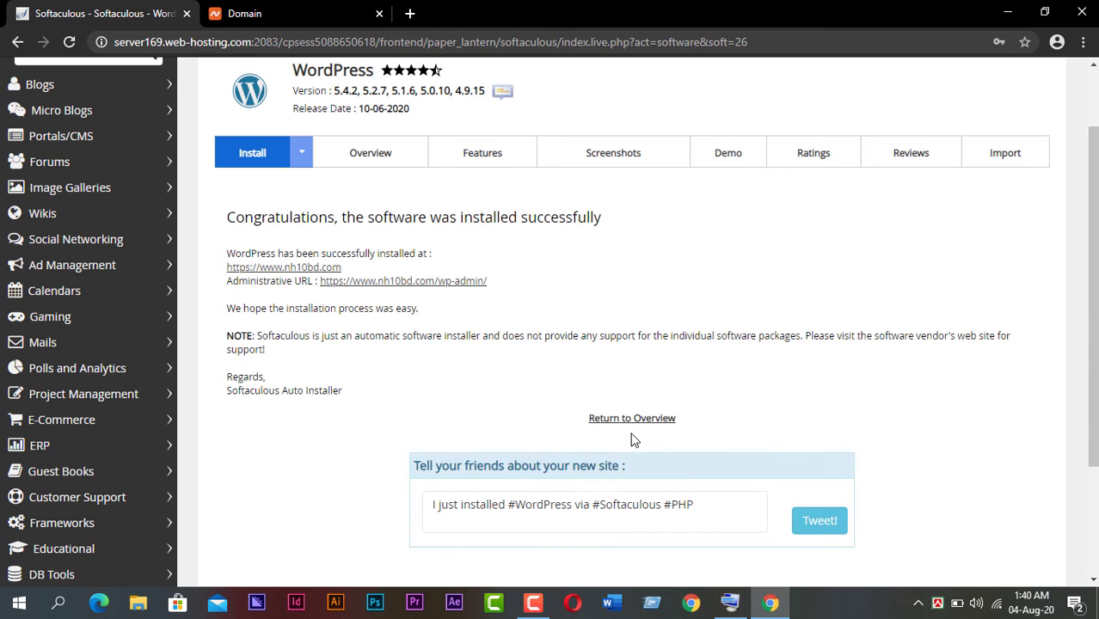
{"action": "scroll", "coordinate": [508, 315], "scroll_direction": "down", "scroll_amount": 2}
{"action": "scroll", "coordinate": [507, 315], "scroll_direction": "down", "scroll_amount": 1}
{"action": "scroll", "coordinate": [447, 305], "scroll_direction": "up", "scroll_amount": 3}
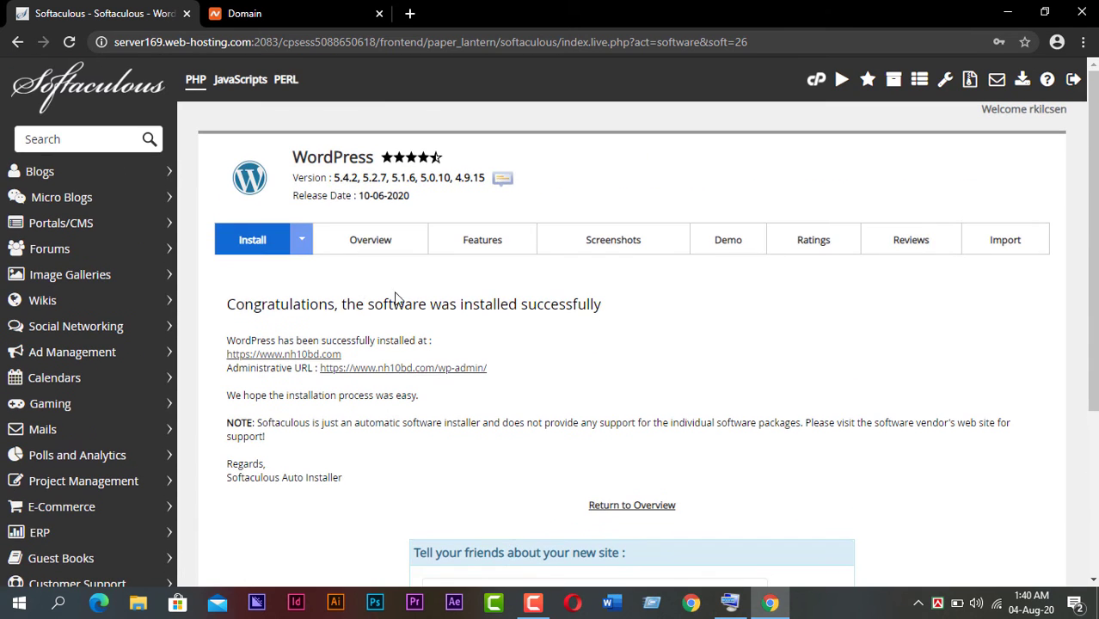
Open the new nh10bd.com website in a separate browser tab and look through its home page
{"action": "right_click", "coordinate": [313, 361]}
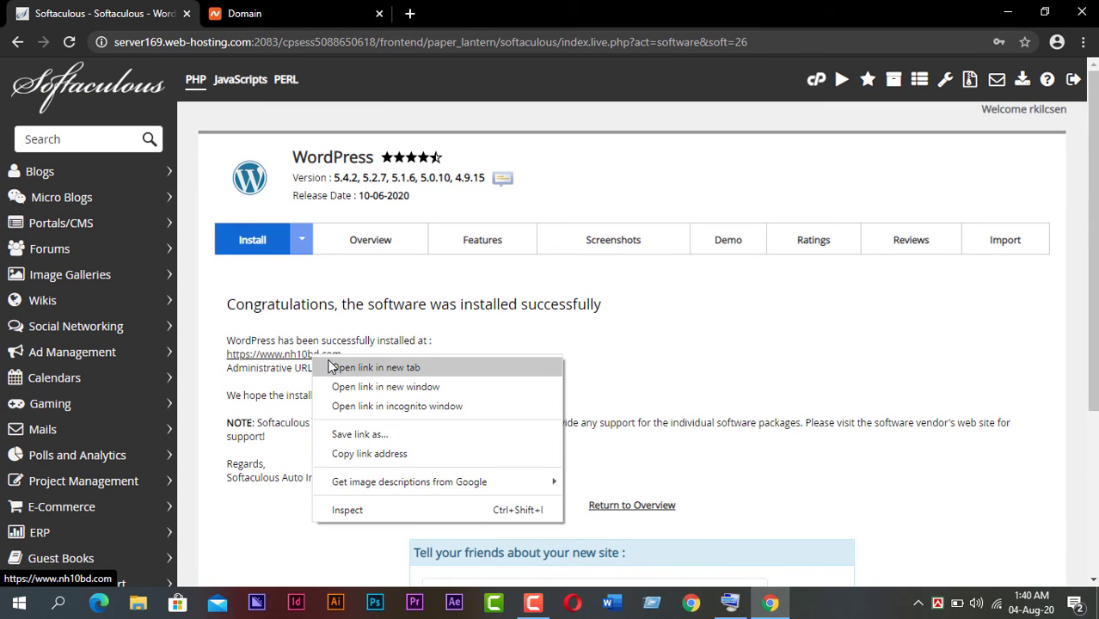
{"action": "left_click", "coordinate": [331, 364]}
{"action": "left_click", "coordinate": [319, 14]}
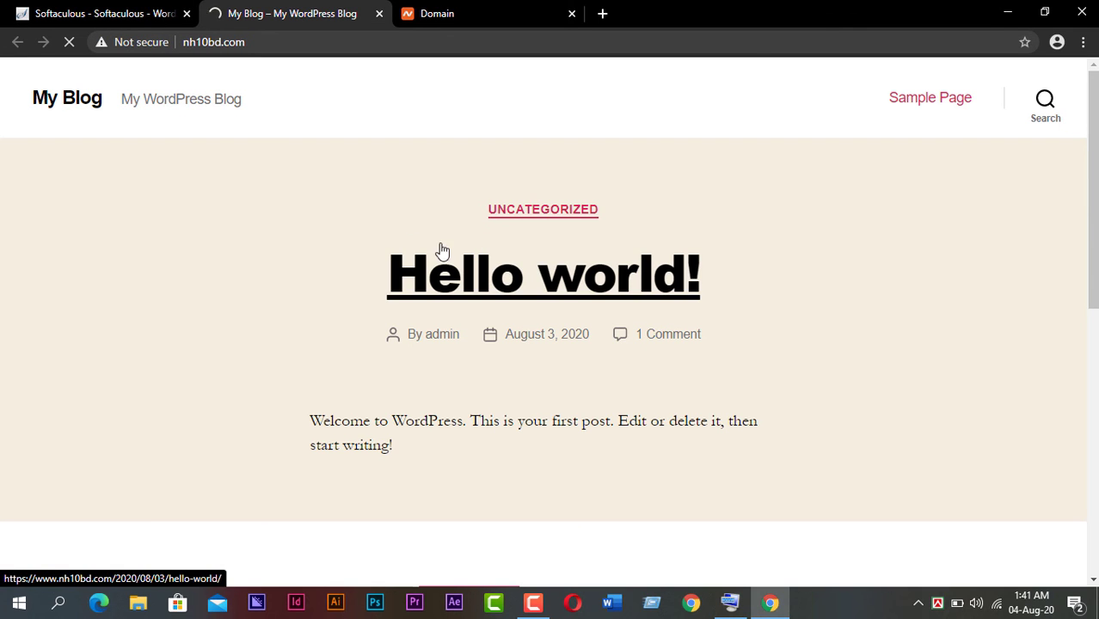
{"action": "scroll", "coordinate": [621, 342], "scroll_direction": "down", "scroll_amount": 10}
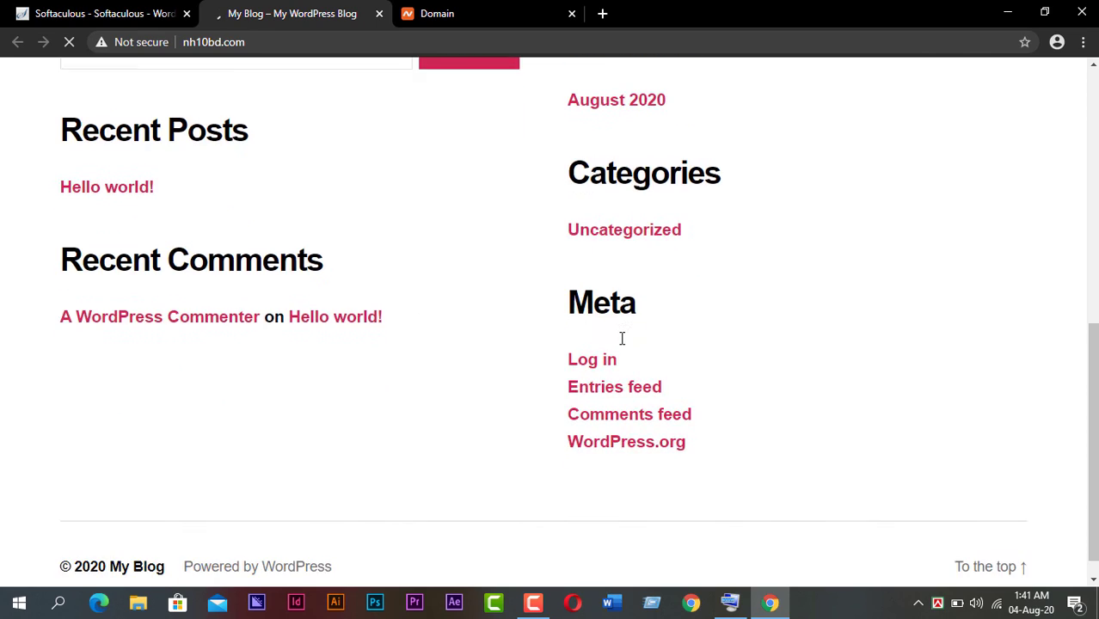
{"action": "scroll", "coordinate": [484, 387], "scroll_direction": "up", "scroll_amount": 10}
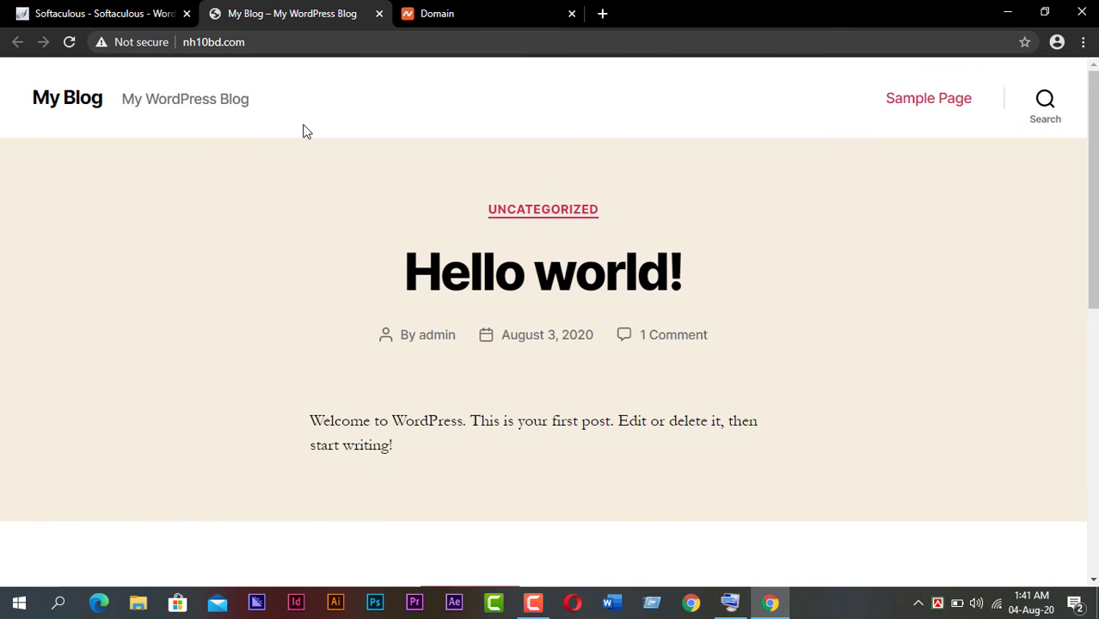
Check the connection security details of the nh10bd.com site and return to the Softaculous installation page
{"action": "left_click", "coordinate": [137, 42]}
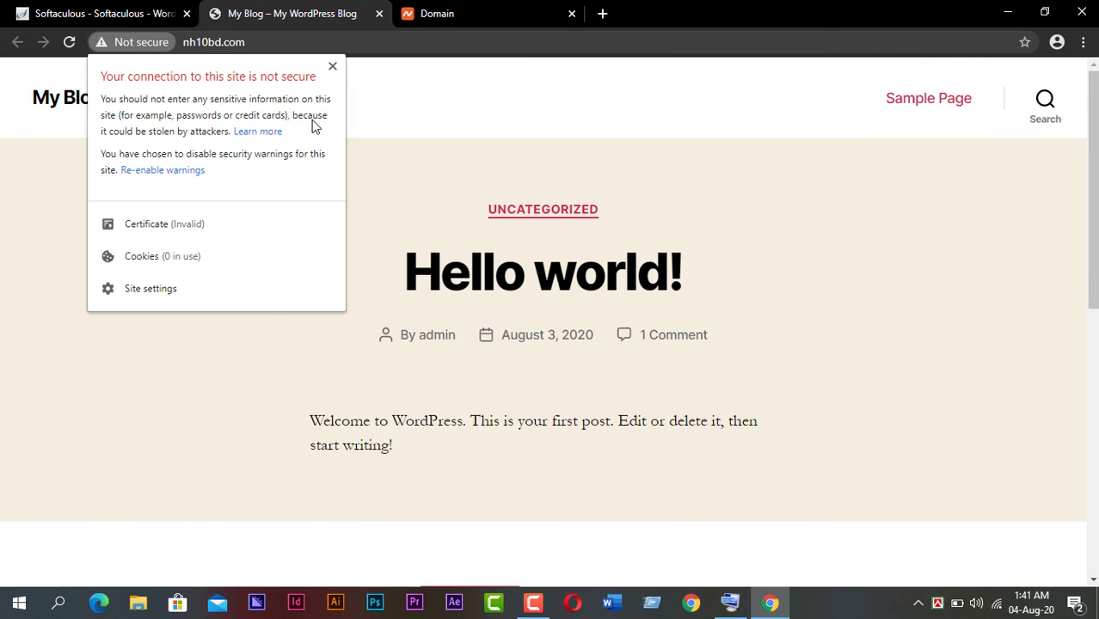
{"action": "left_click", "coordinate": [333, 66]}
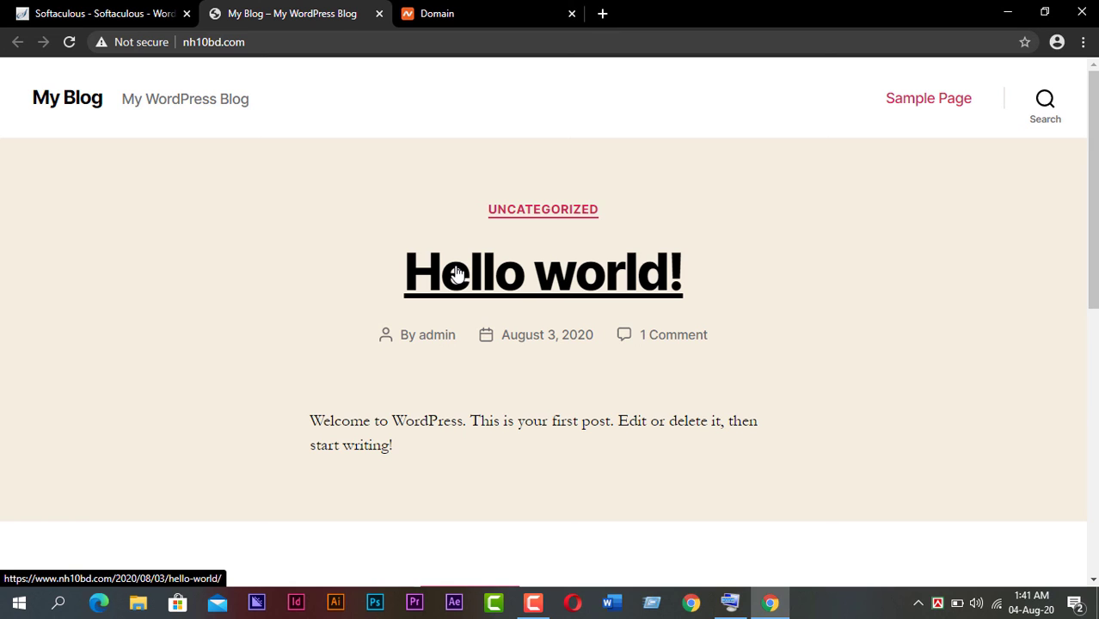
{"action": "scroll", "coordinate": [455, 272], "scroll_direction": "down", "scroll_amount": 8}
{"action": "scroll", "coordinate": [460, 348], "scroll_direction": "up", "scroll_amount": 8}
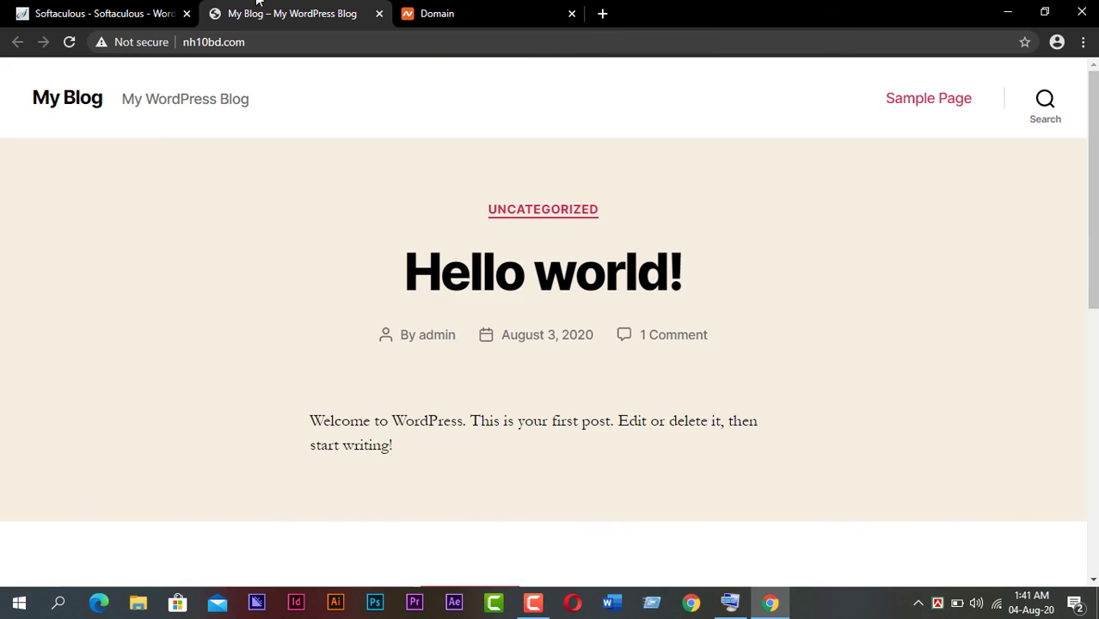
{"action": "left_click", "coordinate": [133, 9]}
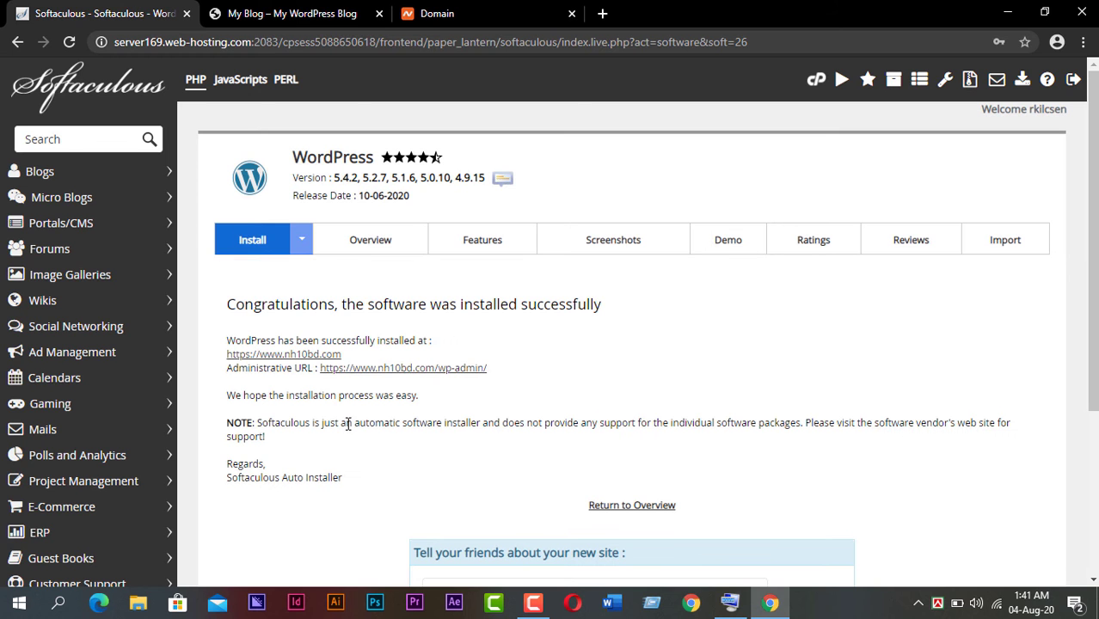
Open the WordPress administrative URL of nh10bd.com in a separate browser tab and look through its dashboard
{"action": "right_click", "coordinate": [396, 372]}
{"action": "left_click", "coordinate": [430, 378]}
{"action": "left_click", "coordinate": [479, 13]}
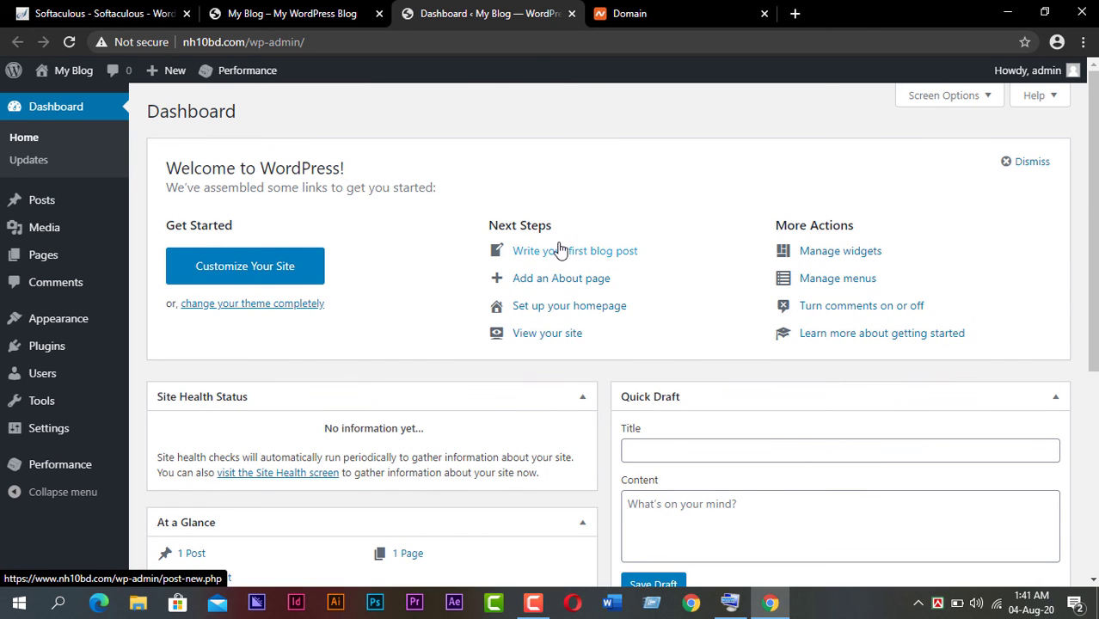
{"action": "scroll", "coordinate": [559, 250], "scroll_direction": "down", "scroll_amount": 4}
{"action": "scroll", "coordinate": [462, 336], "scroll_direction": "up", "scroll_amount": 4}
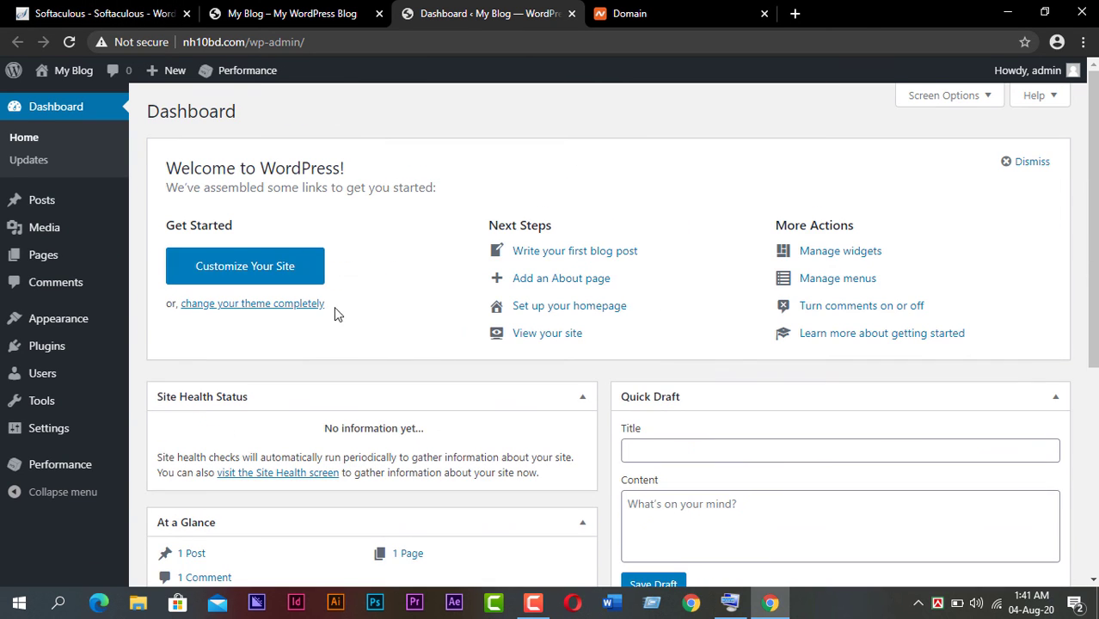
Visit the My Blog site from the WordPress dashboard and look through its home page while signed in
{"action": "mouse_move", "coordinate": [75, 80]}
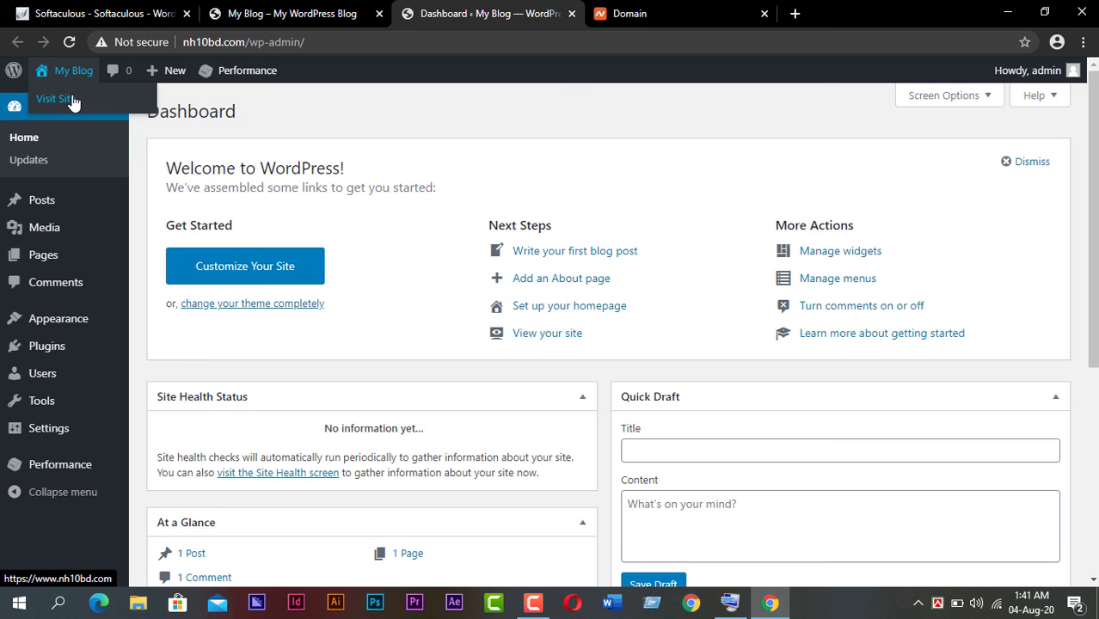
{"action": "left_click", "coordinate": [73, 102]}
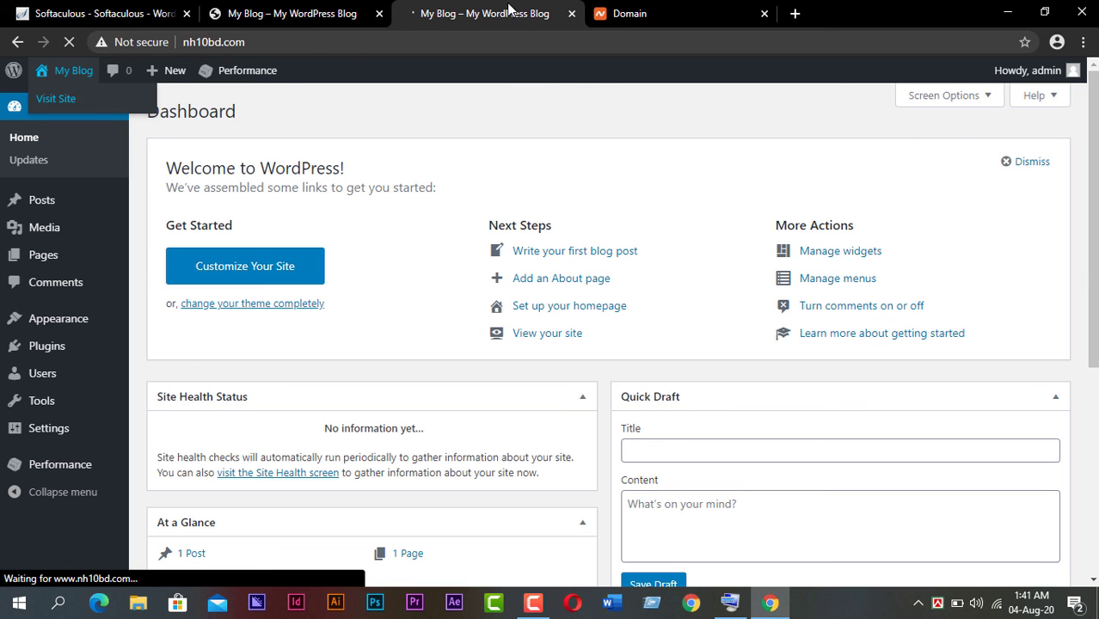
{"action": "scroll", "coordinate": [440, 351], "scroll_direction": "down", "scroll_amount": 6}
{"action": "scroll", "coordinate": [434, 311], "scroll_direction": "up", "scroll_amount": 6}
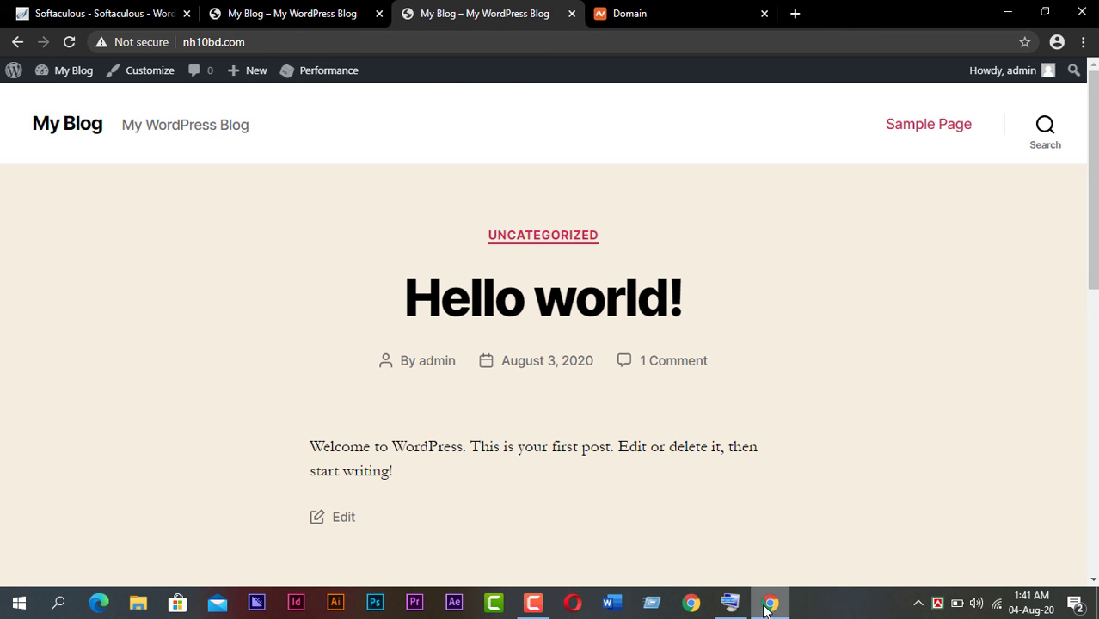
{"action": "left_click", "coordinate": [533, 602]}
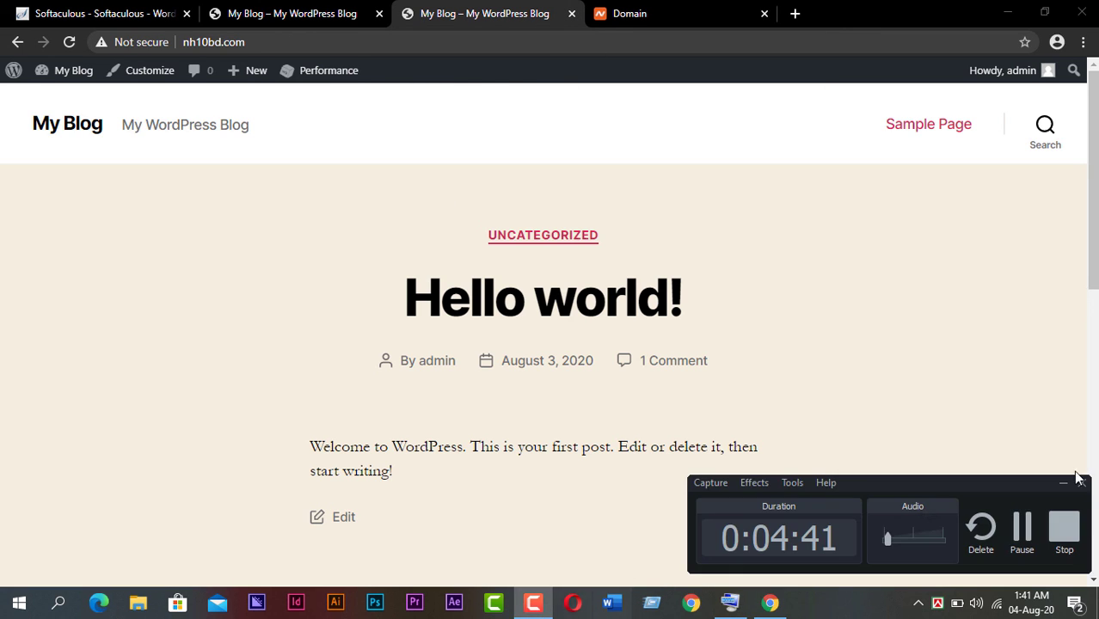
{"action": "left_click", "coordinate": [1064, 537]}
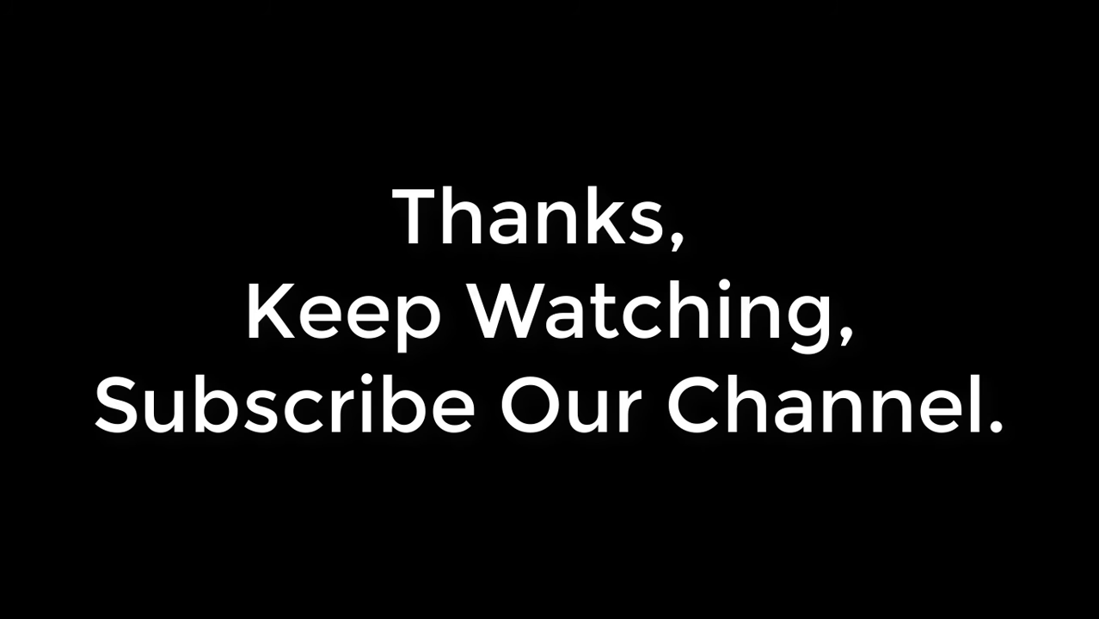